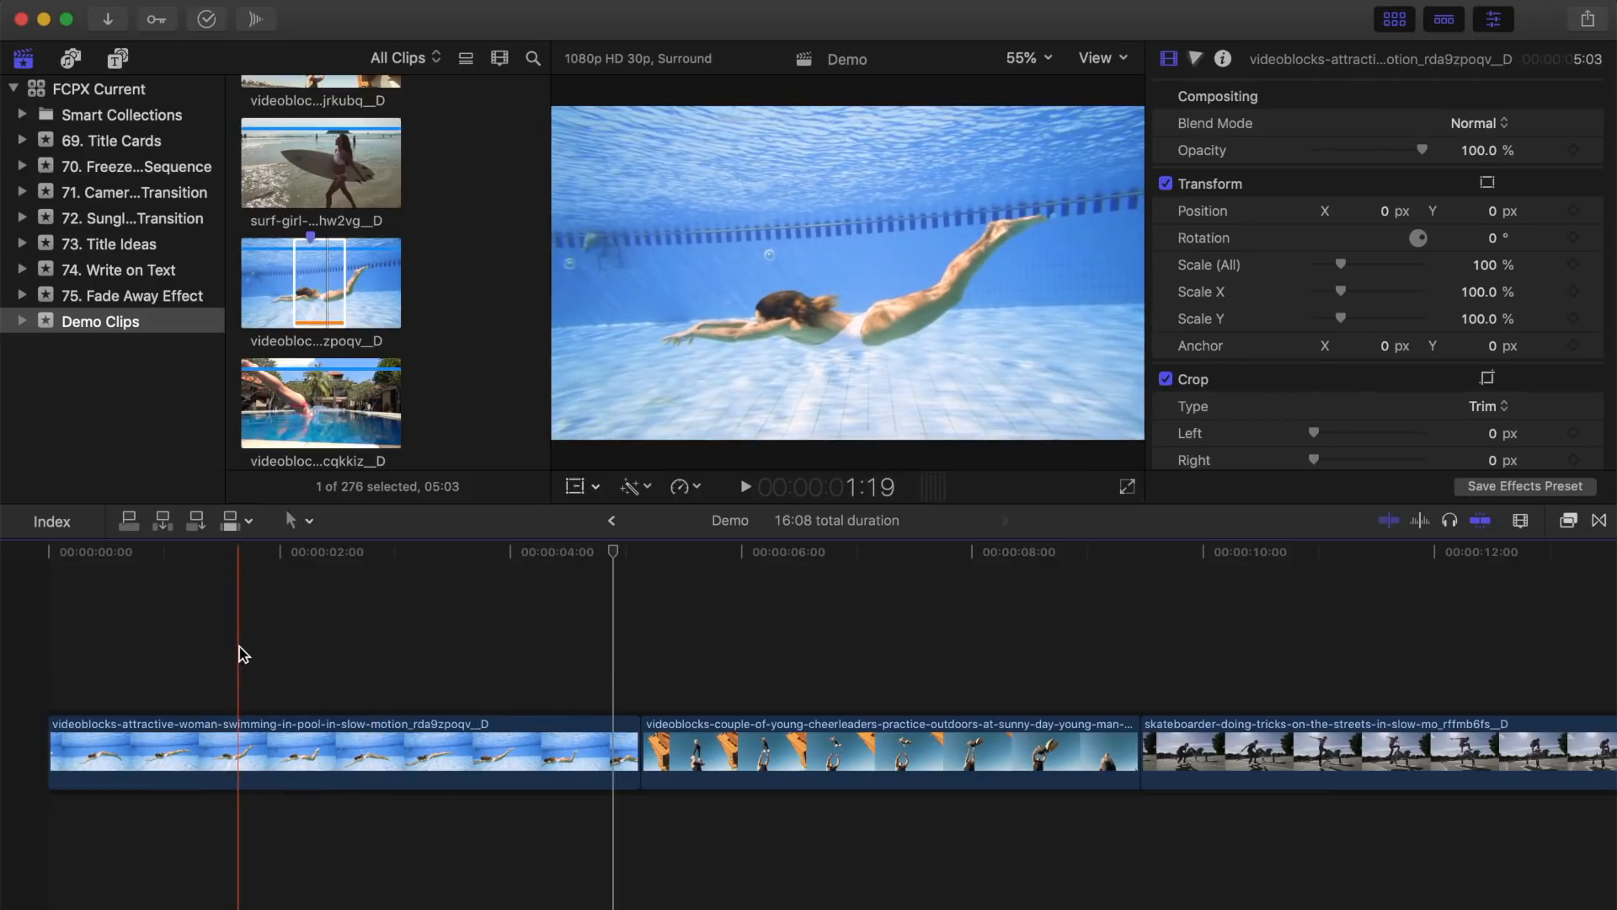
- Insert a freeze frame into the swimming clip at 1:19 and trim its duration to 15 frames
key("alt+f")
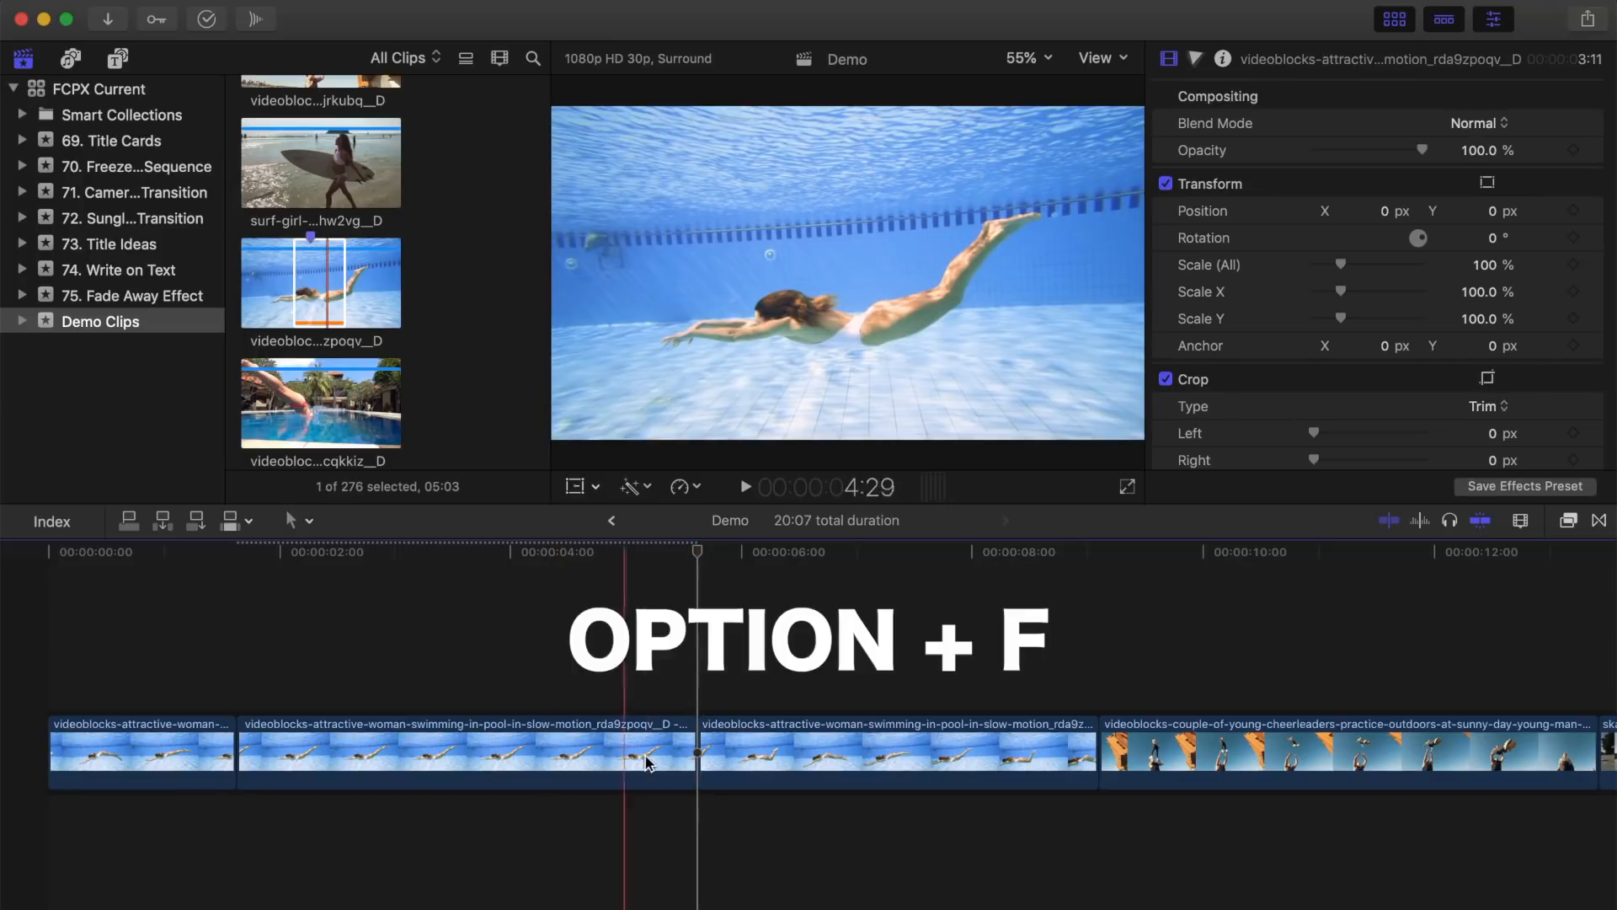
left_click_drag(696, 739, 290, 737)
key("super+equal")
key("super+equal")
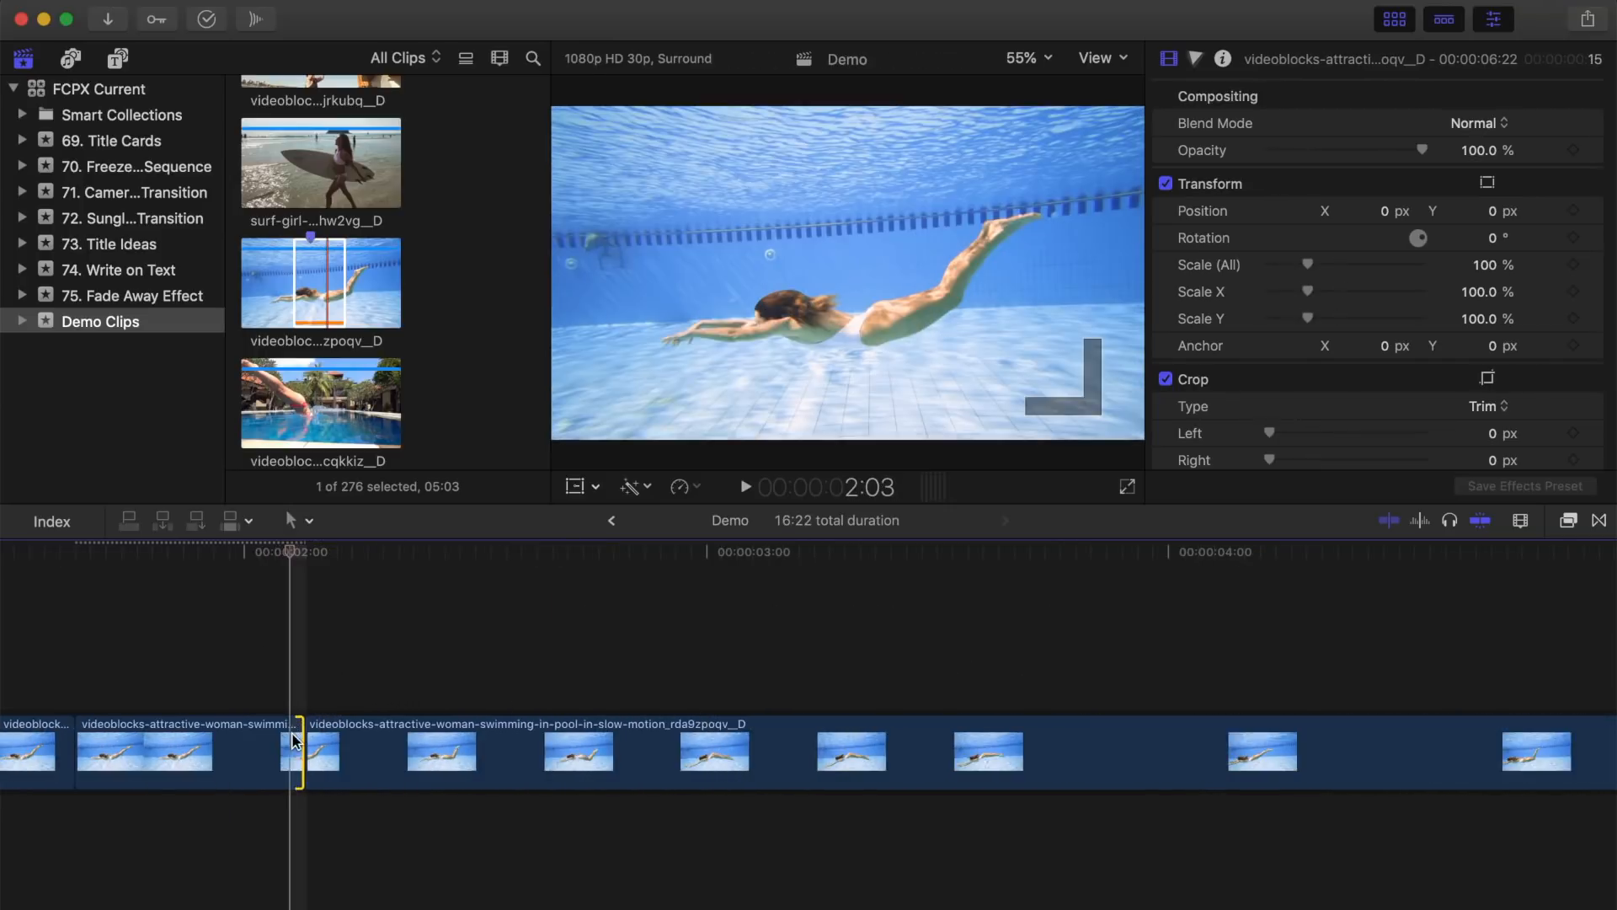
scroll(291, 738, "left", 3)
scroll(292, 731, "left", 5)
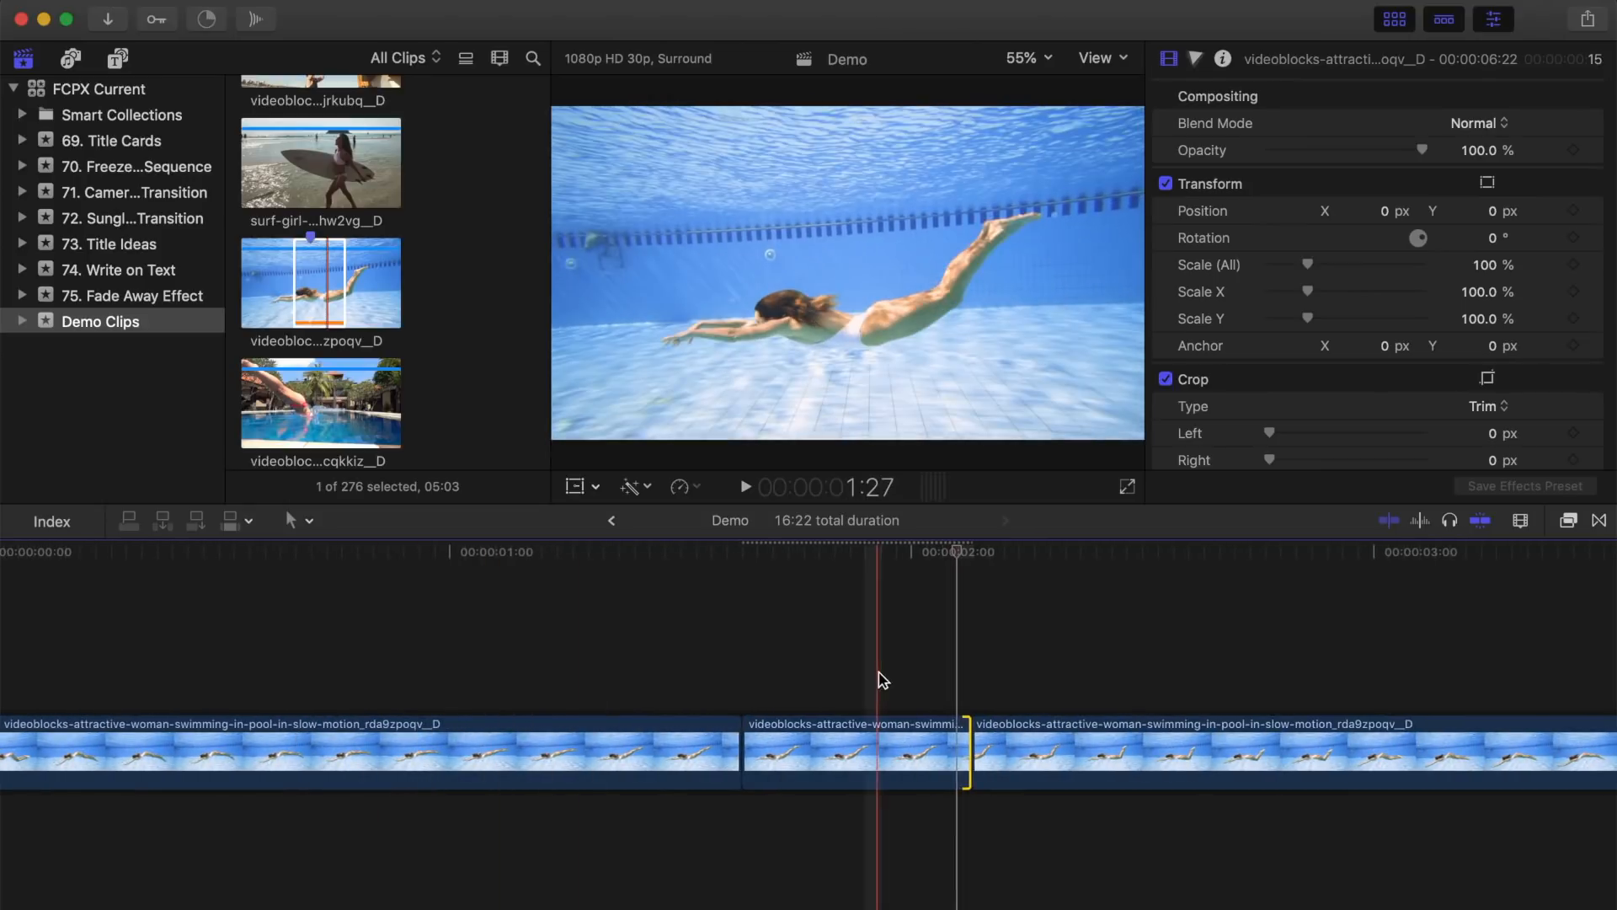
- Lift the swimmer freeze frame above the primary storyline as a connected clip, keeping its start at the same time
left_click(877, 741)
left_click_drag(878, 742, 882, 641)
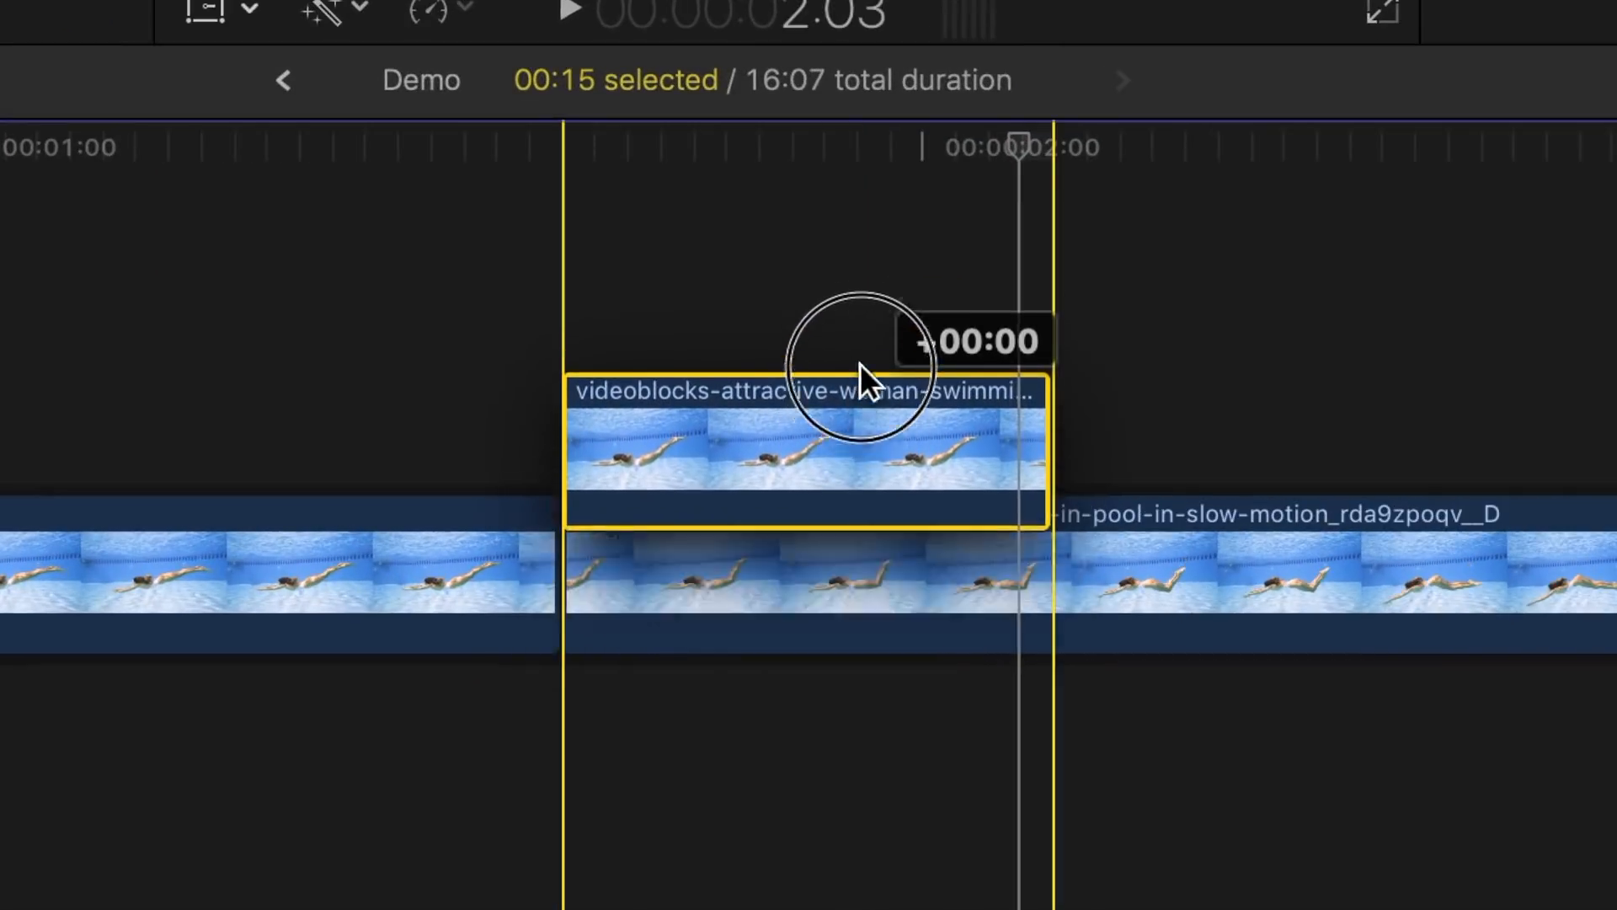
left_click_drag(861, 333, 861, 332)
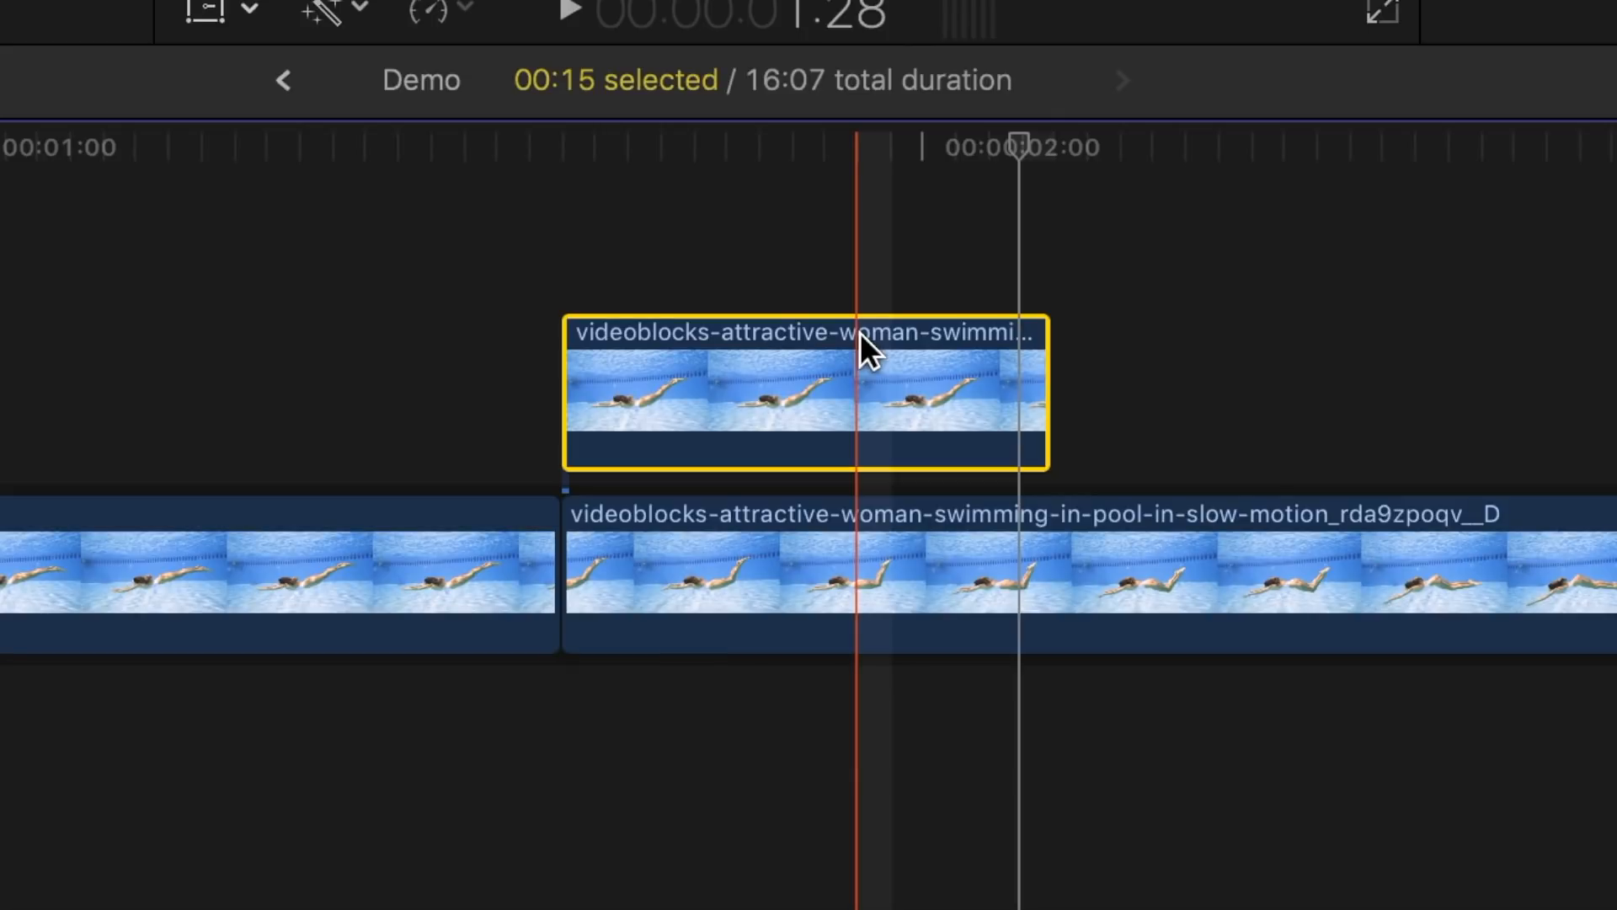
- Apply the default transition to the end of the connected freeze frame and play back the effect
left_click(1040, 360)
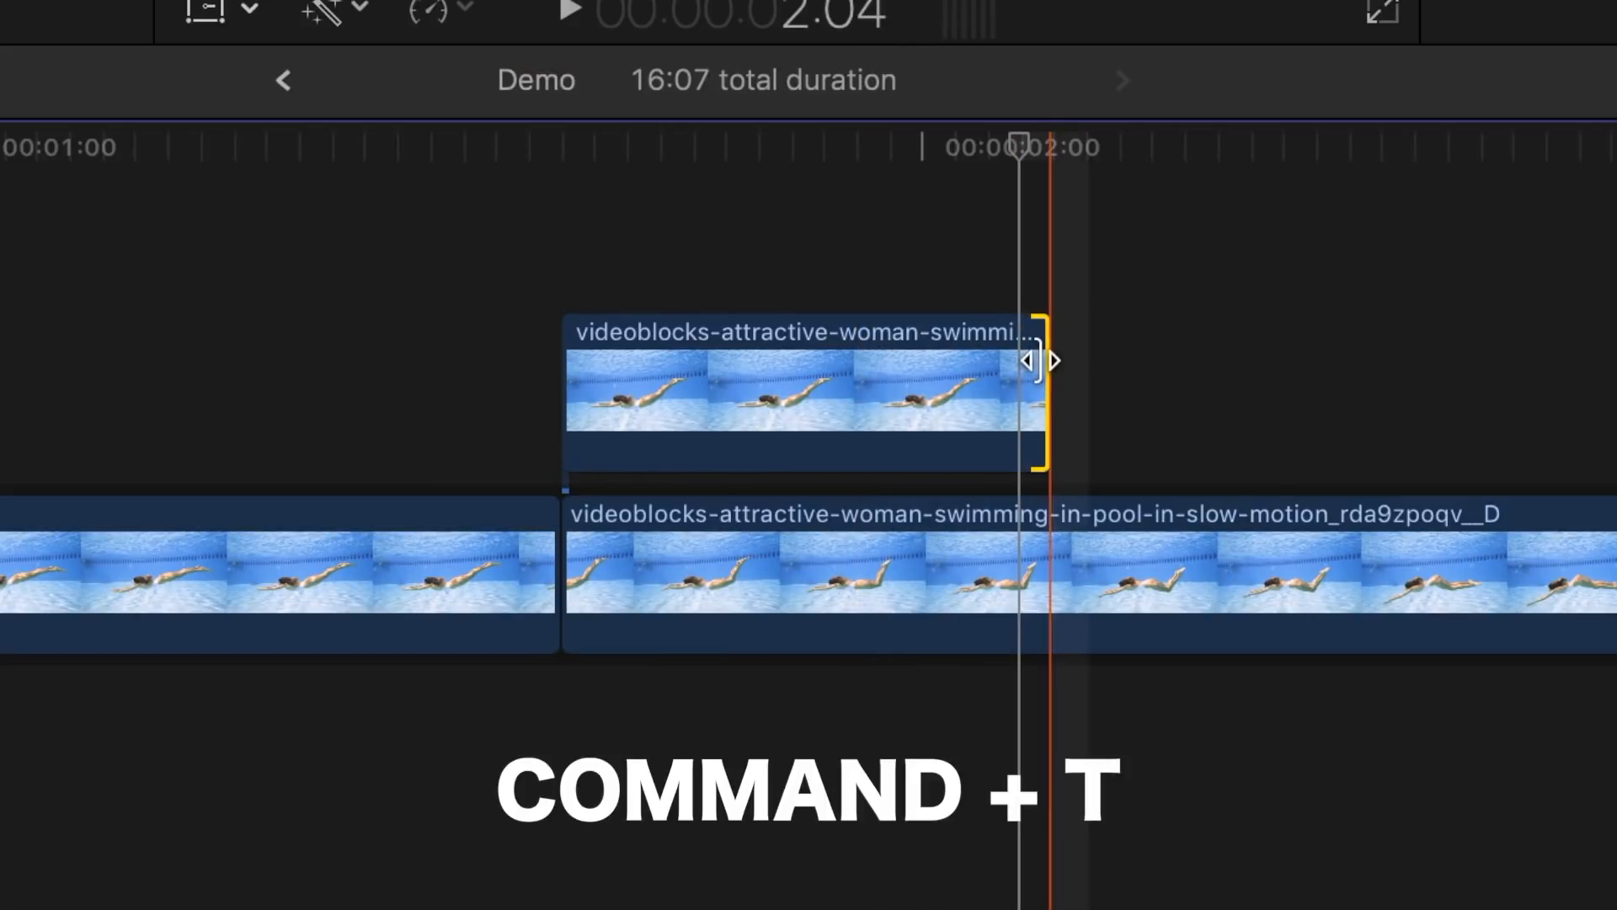
key("super+t")
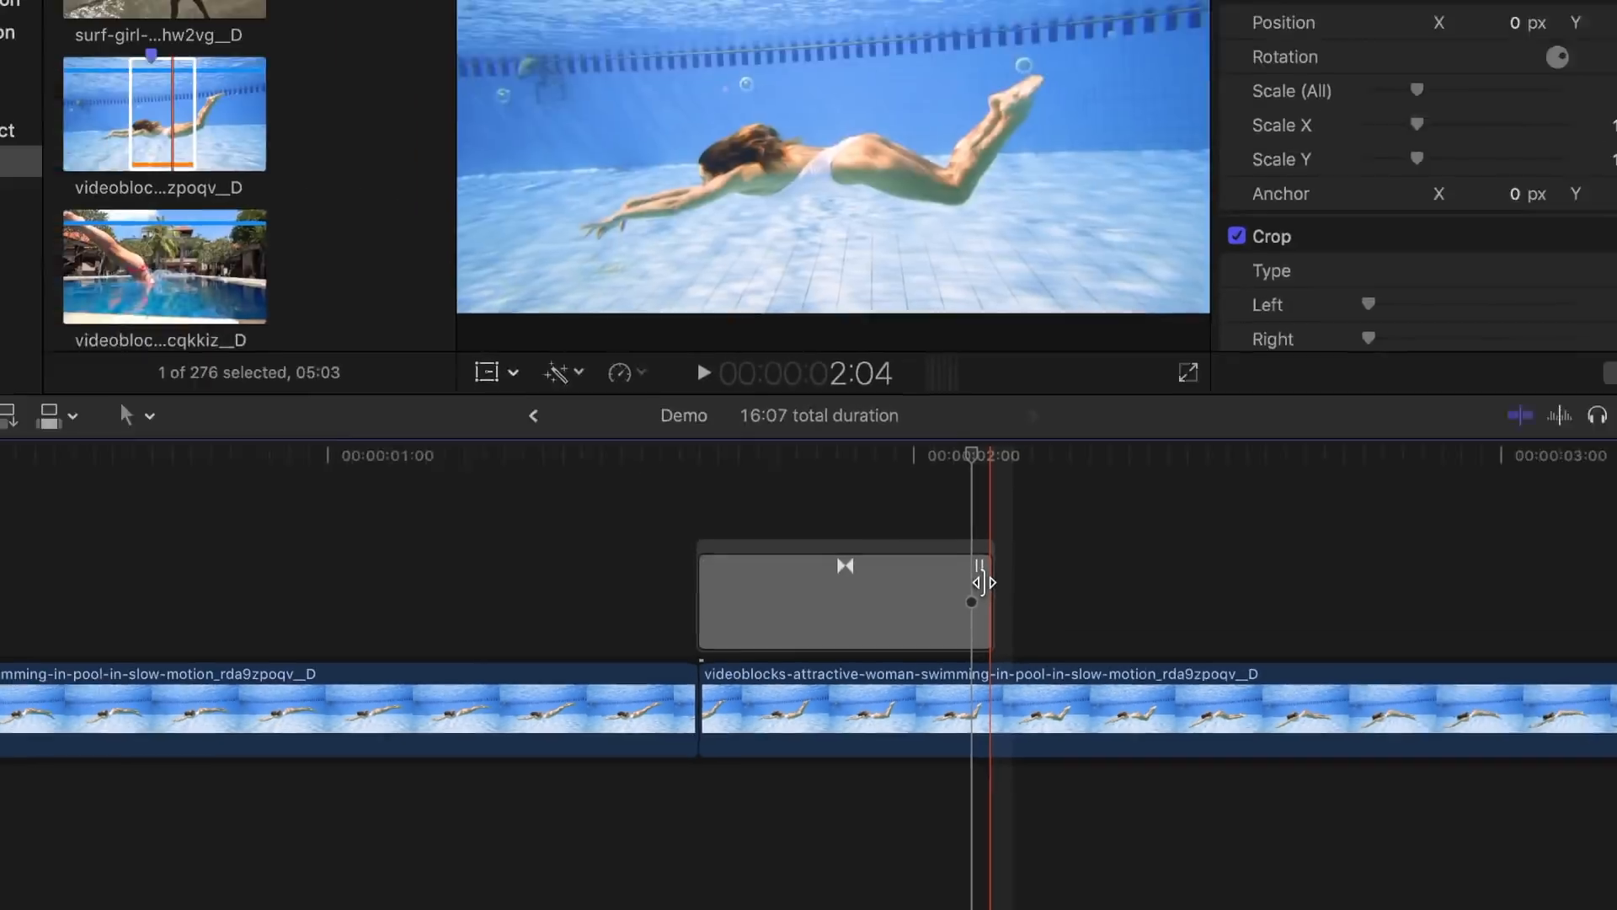
key("space")
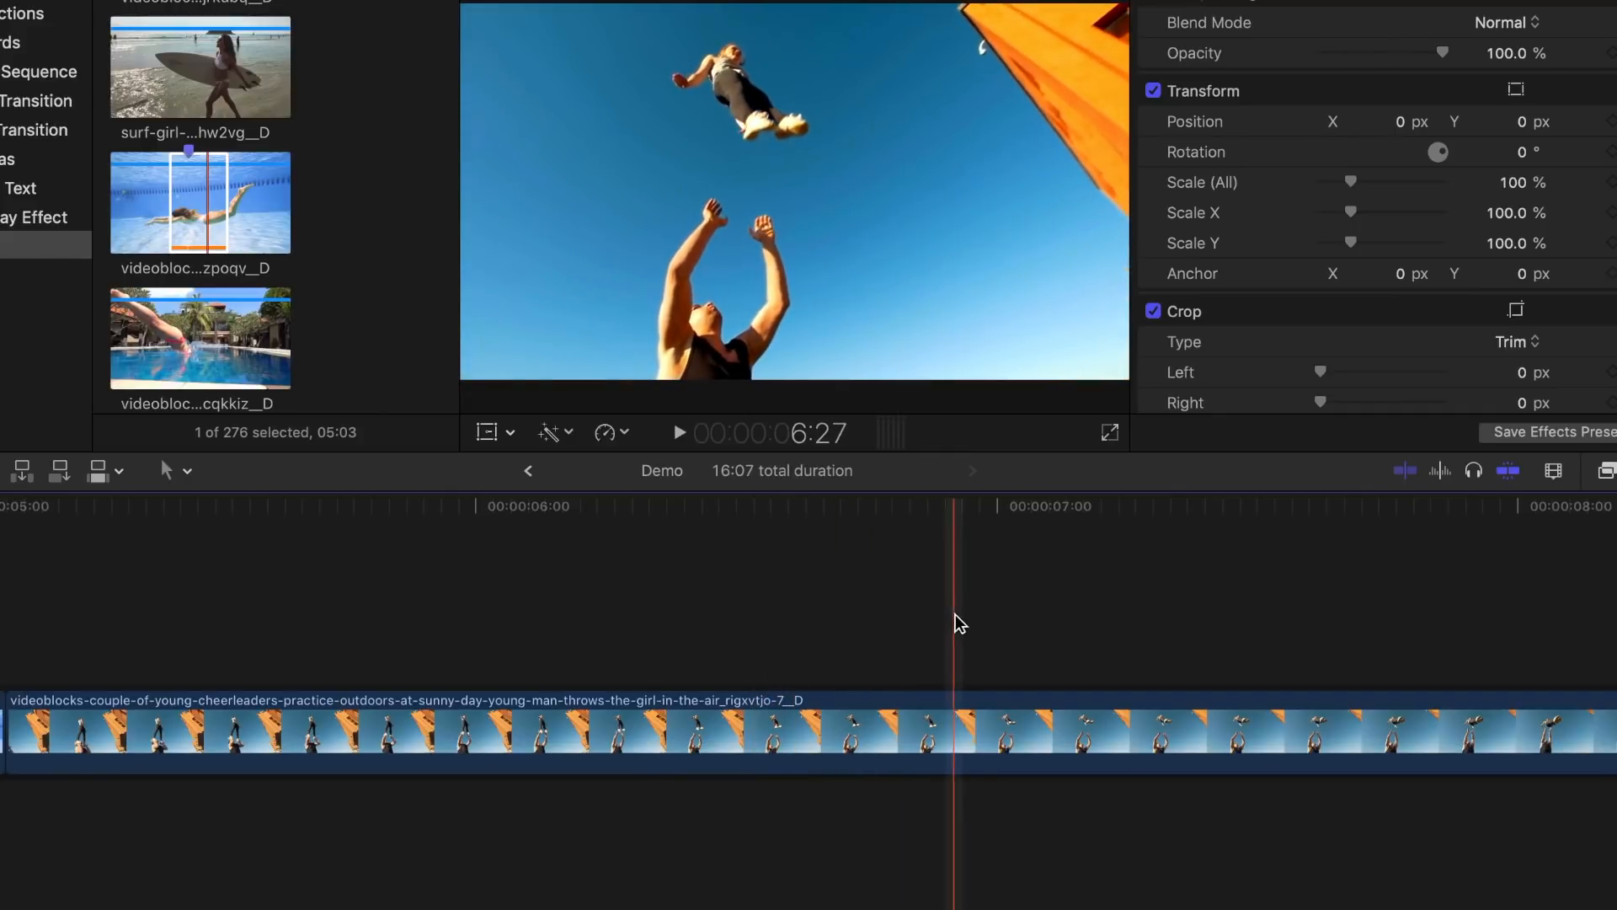
- Split the cheerleader clip at 6:26 and 7:26 to isolate a one-second middle section
left_click(942, 710)
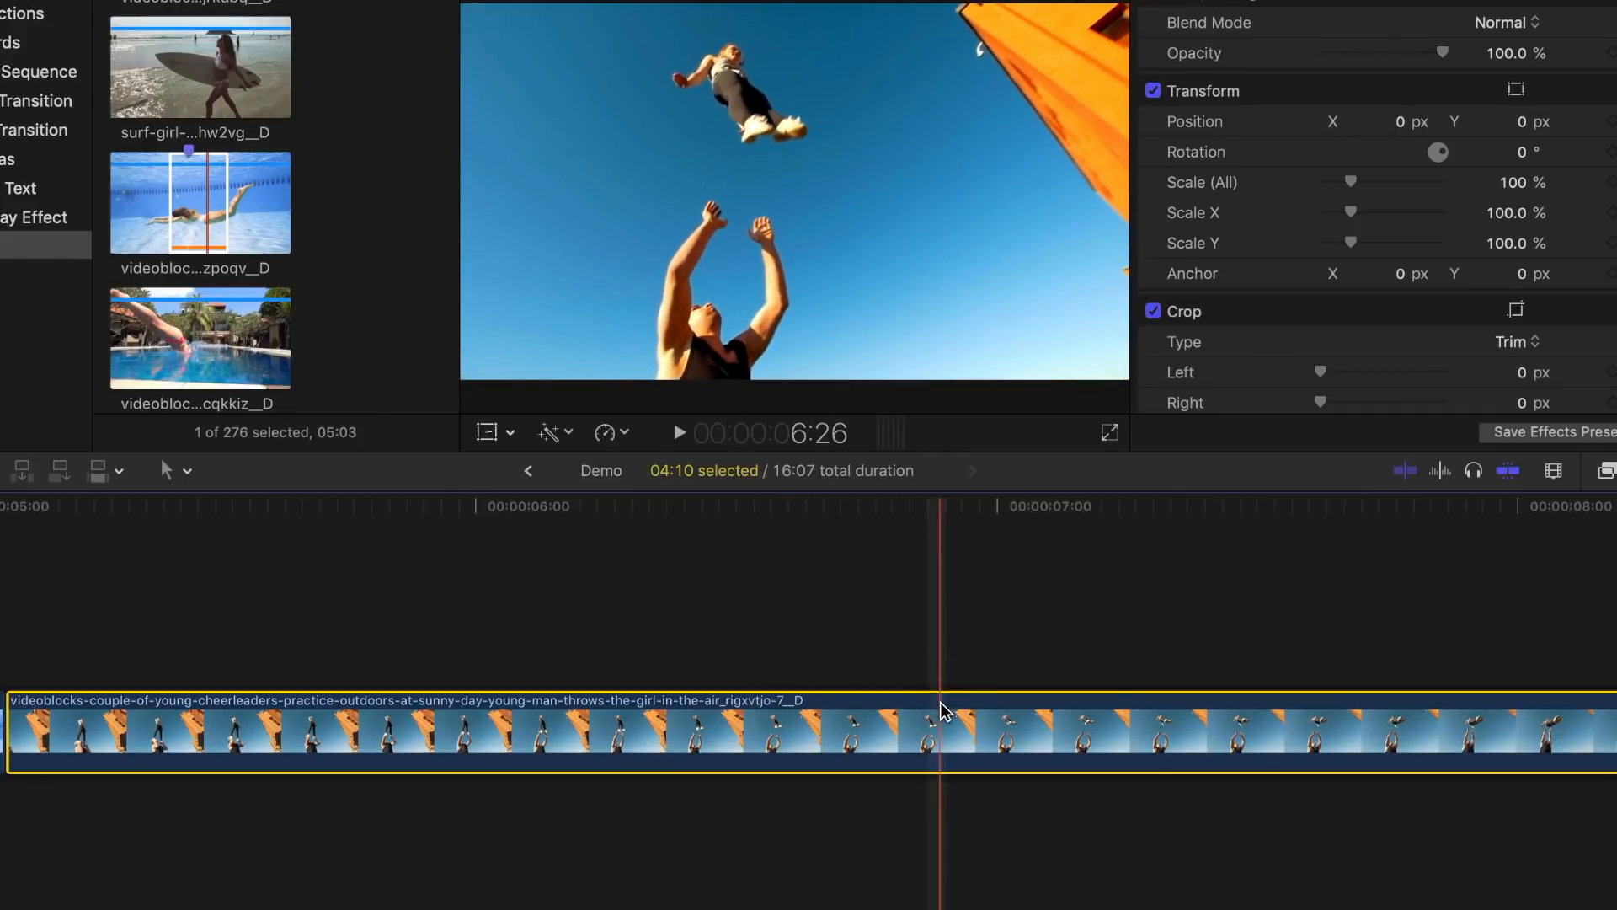
key("super+b")
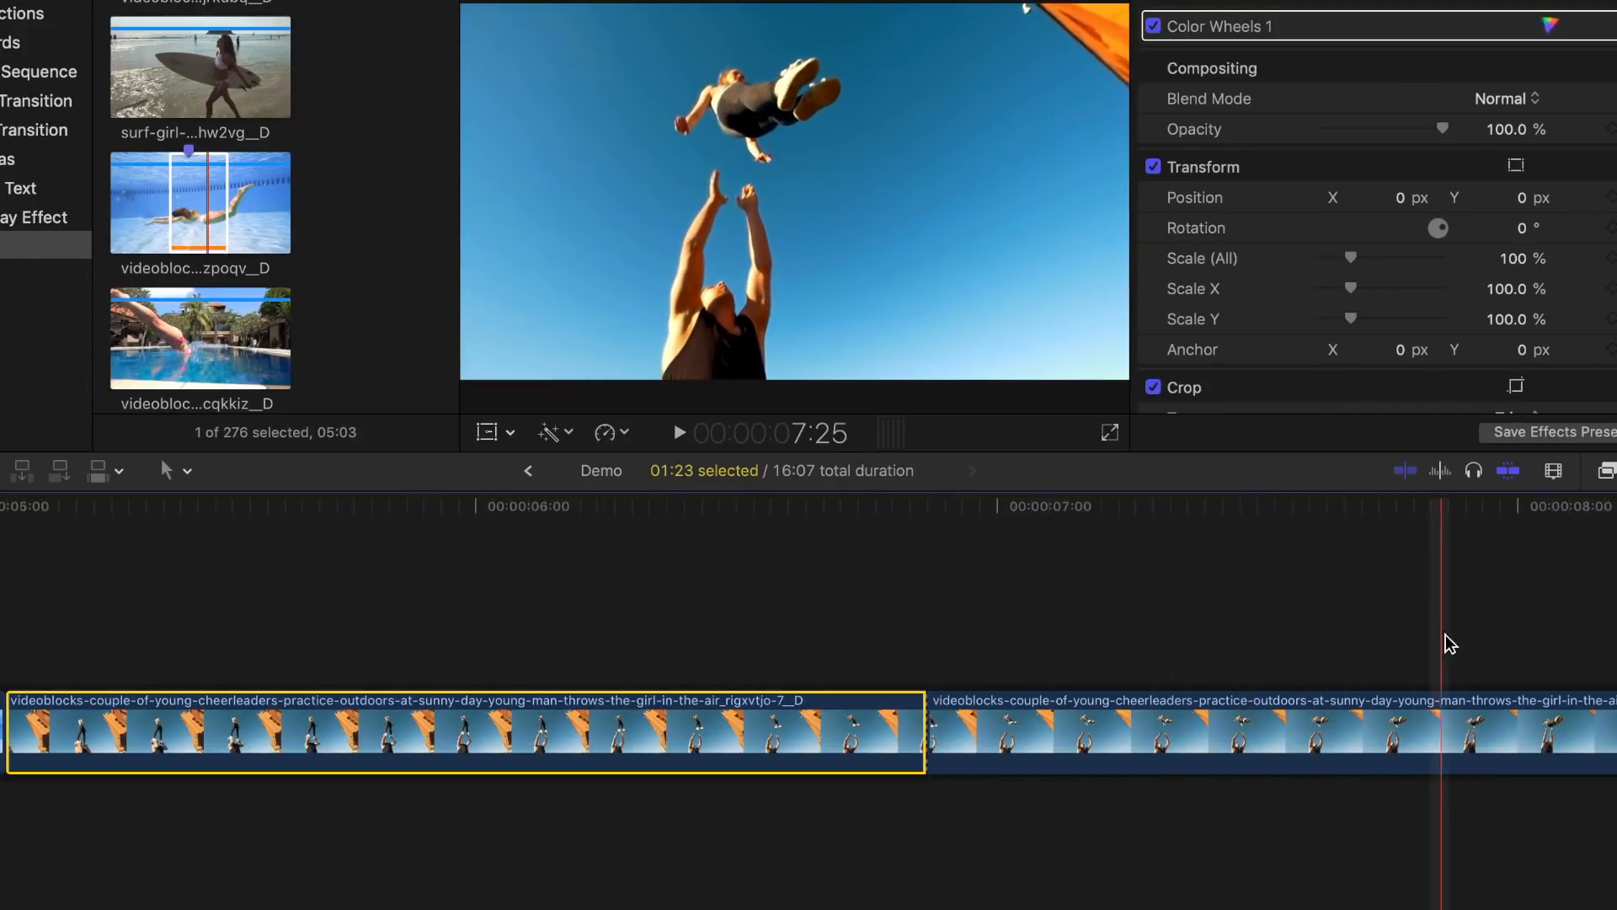
left_click(1455, 699)
key("super+b")
scroll(1454, 706, "right", 5)
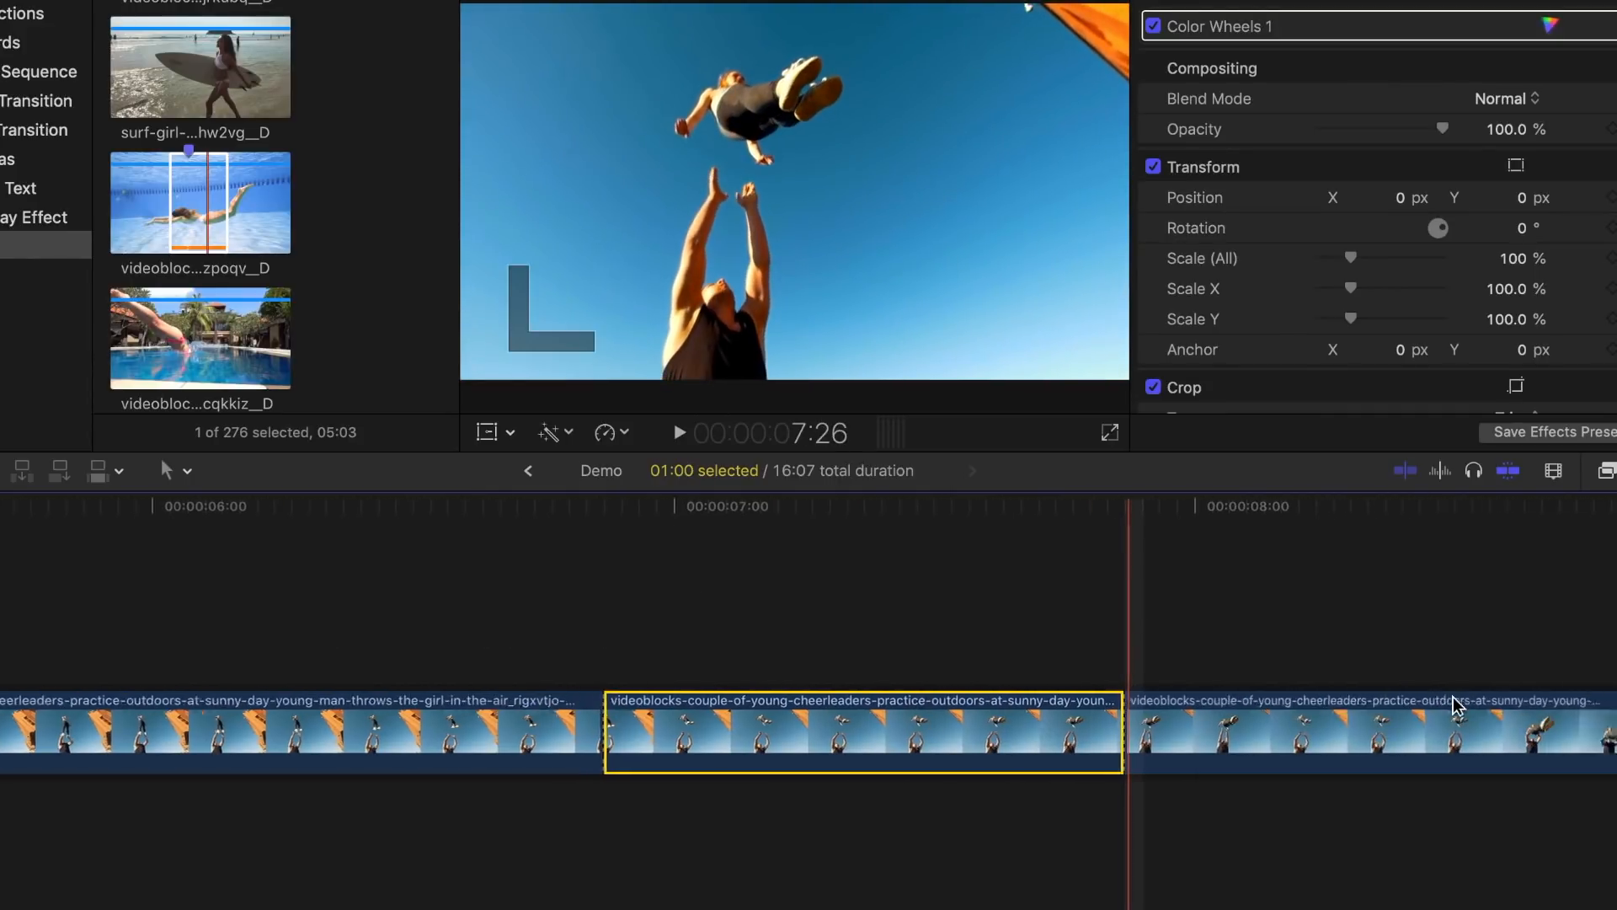
- Duplicate the one-second cheerleader section directly above itself as a connected clip at the same start time
left_click(757, 728)
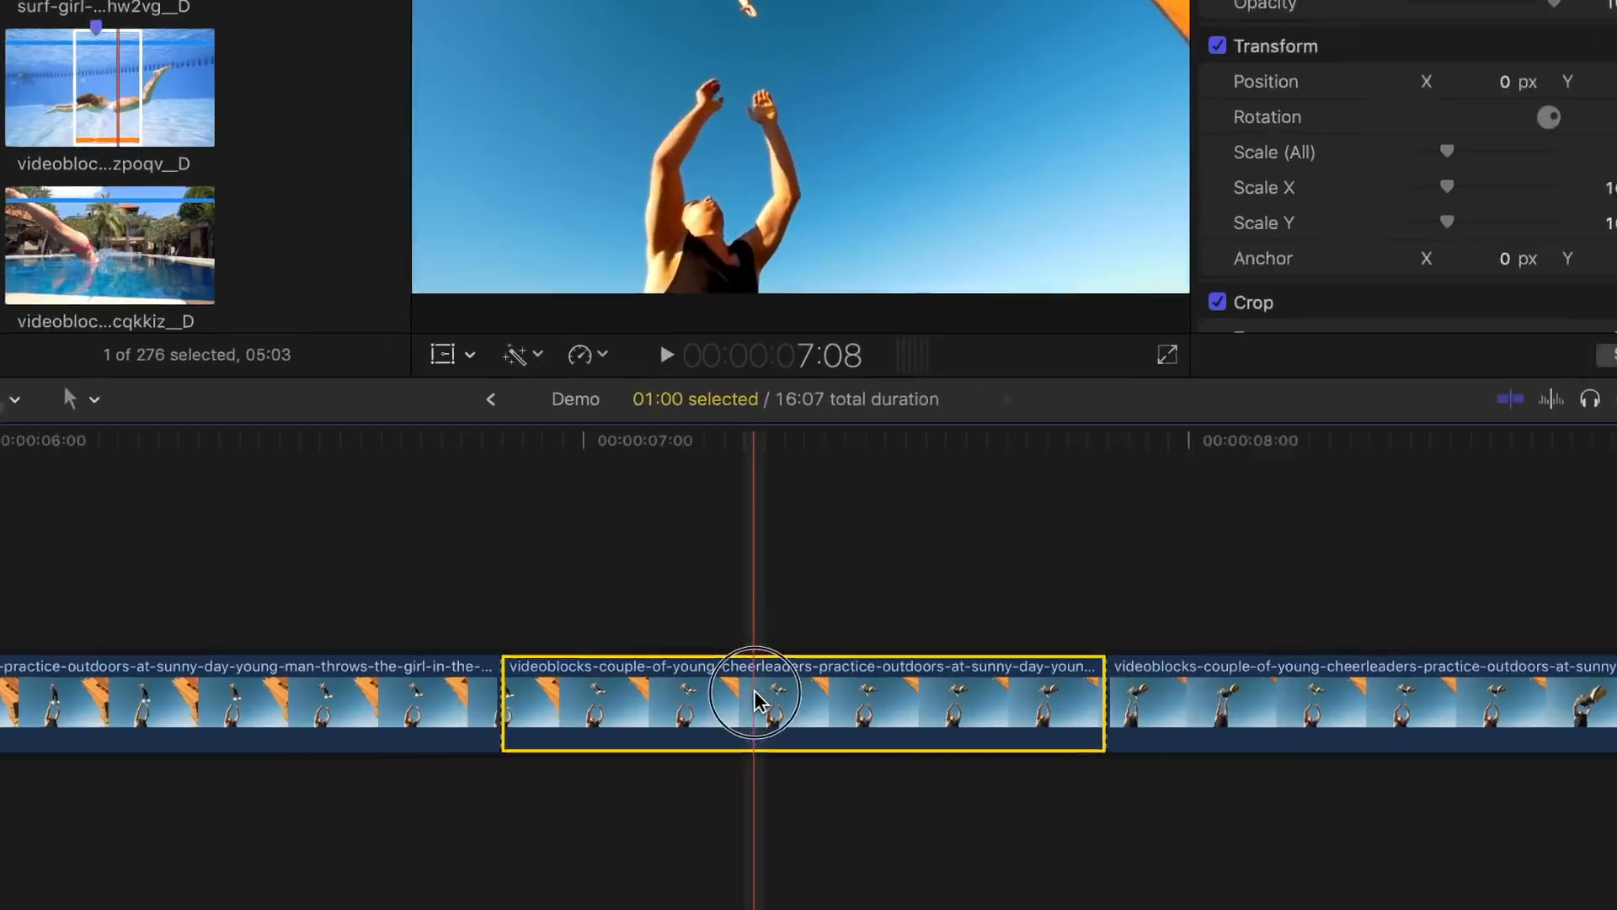
left_click_drag(755, 699, 754, 558)
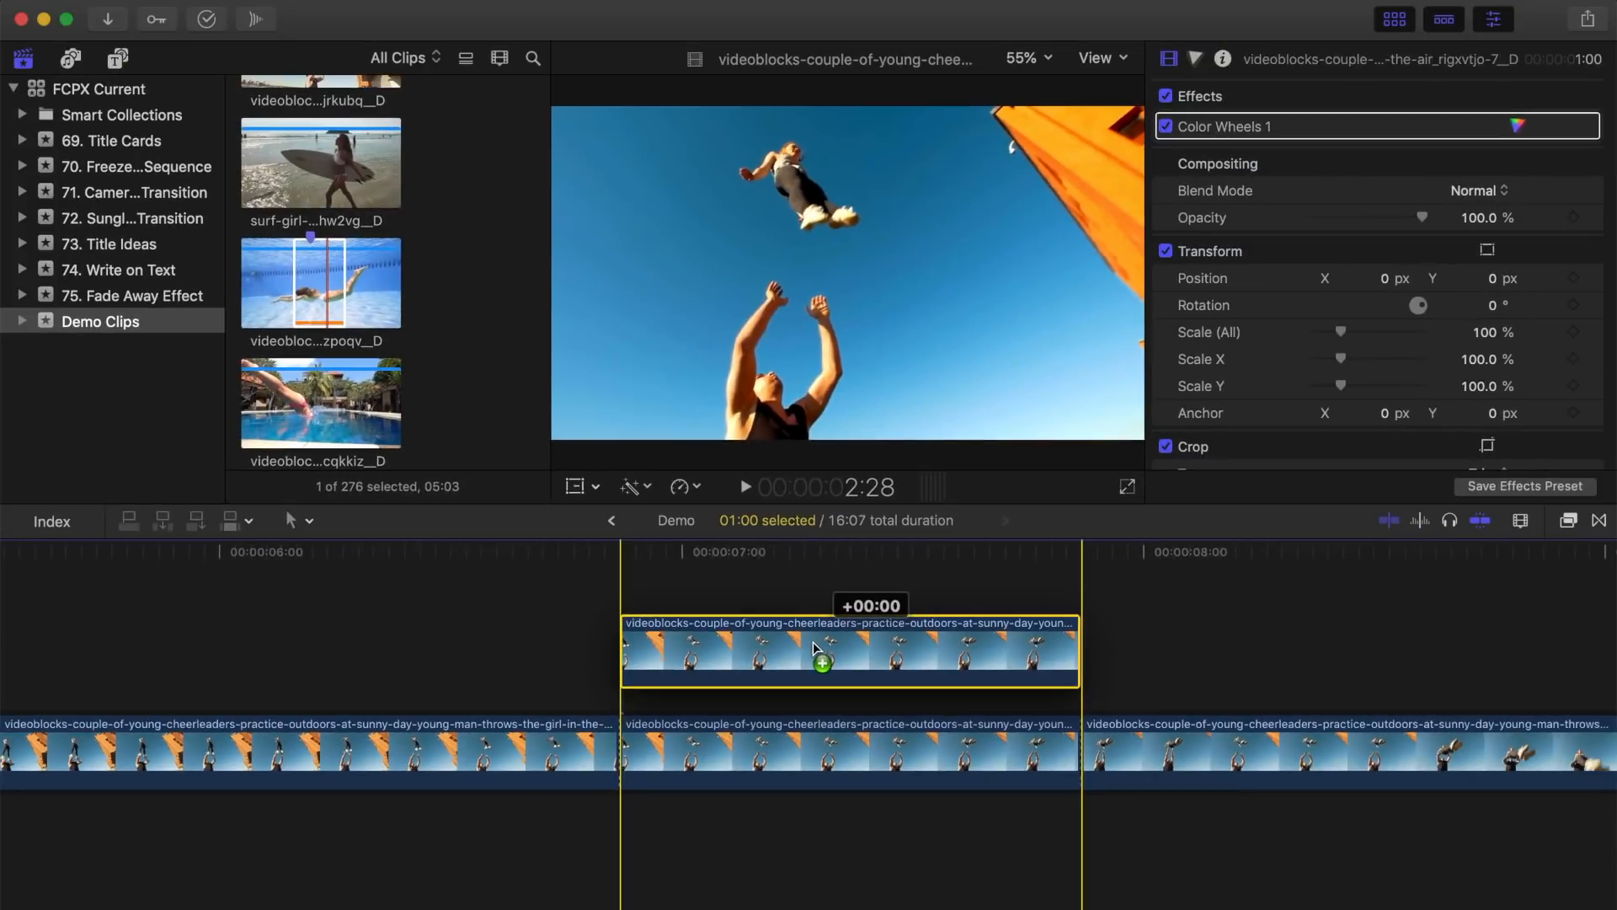
left_click_drag(814, 647, 813, 647)
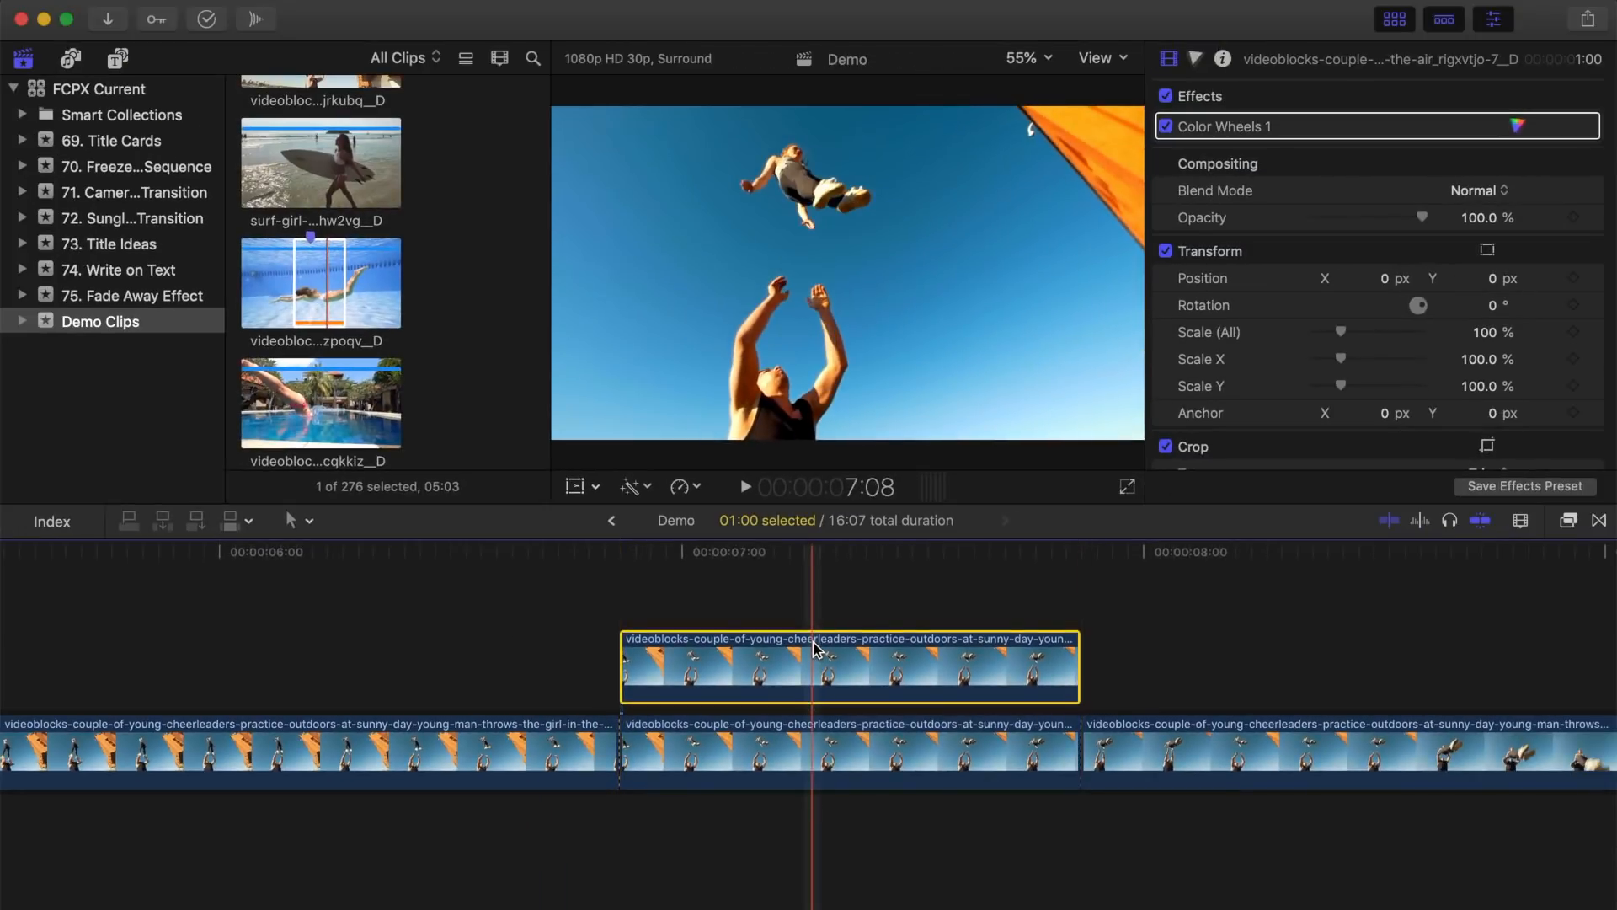
- Scale the connected cheerleader copy to 120% and apply the default transition to its end
left_click(859, 665)
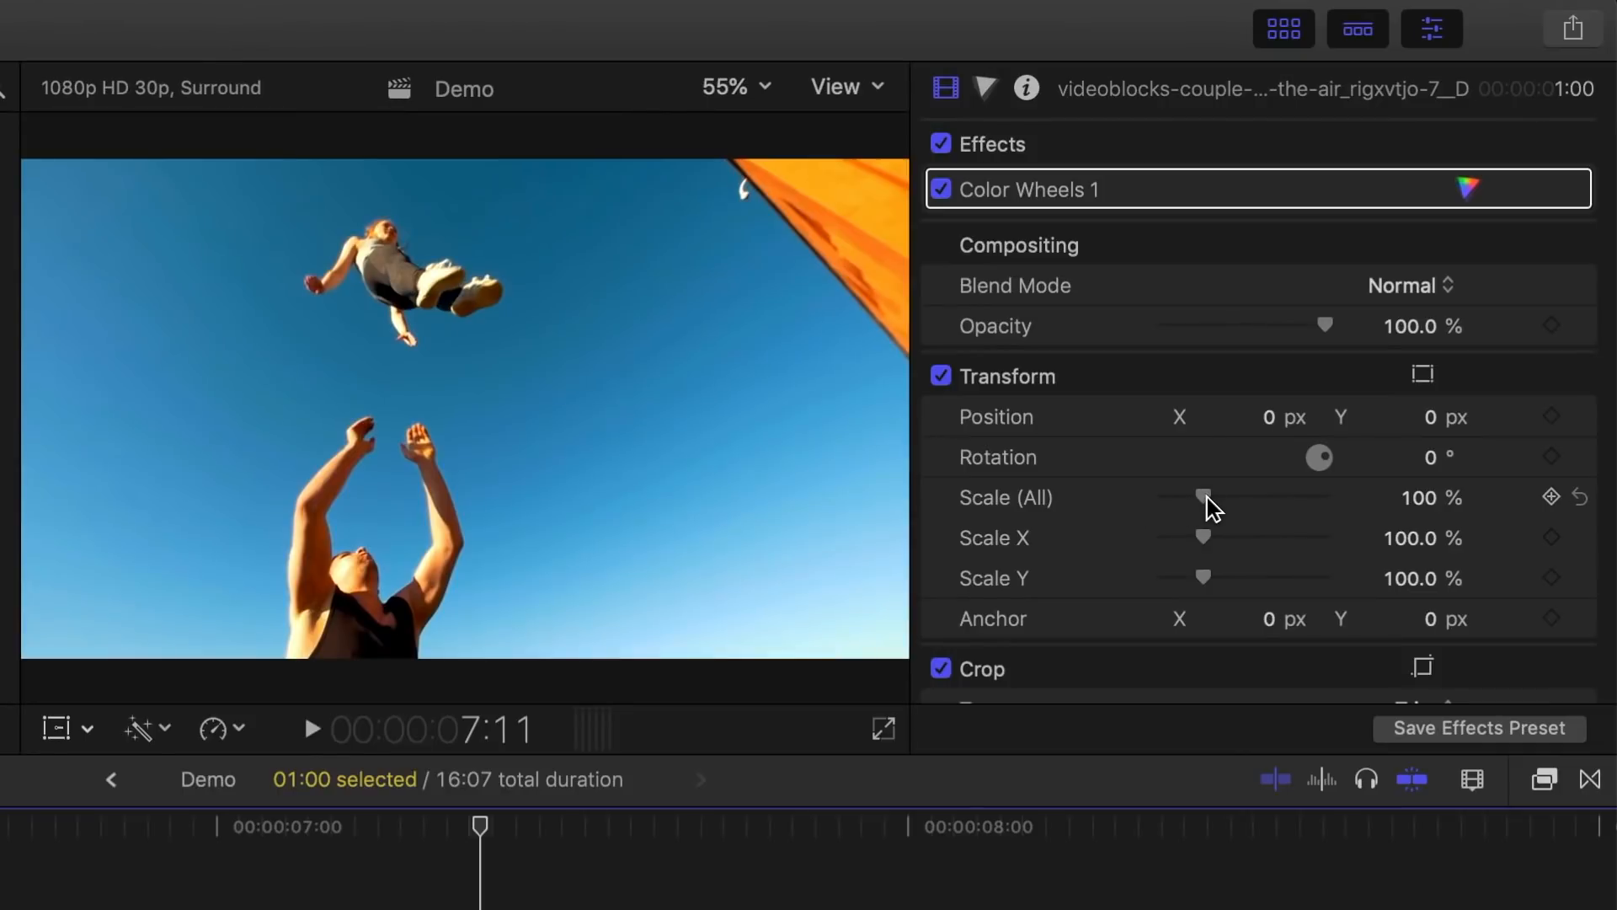
left_click_drag(1206, 498, 1211, 495)
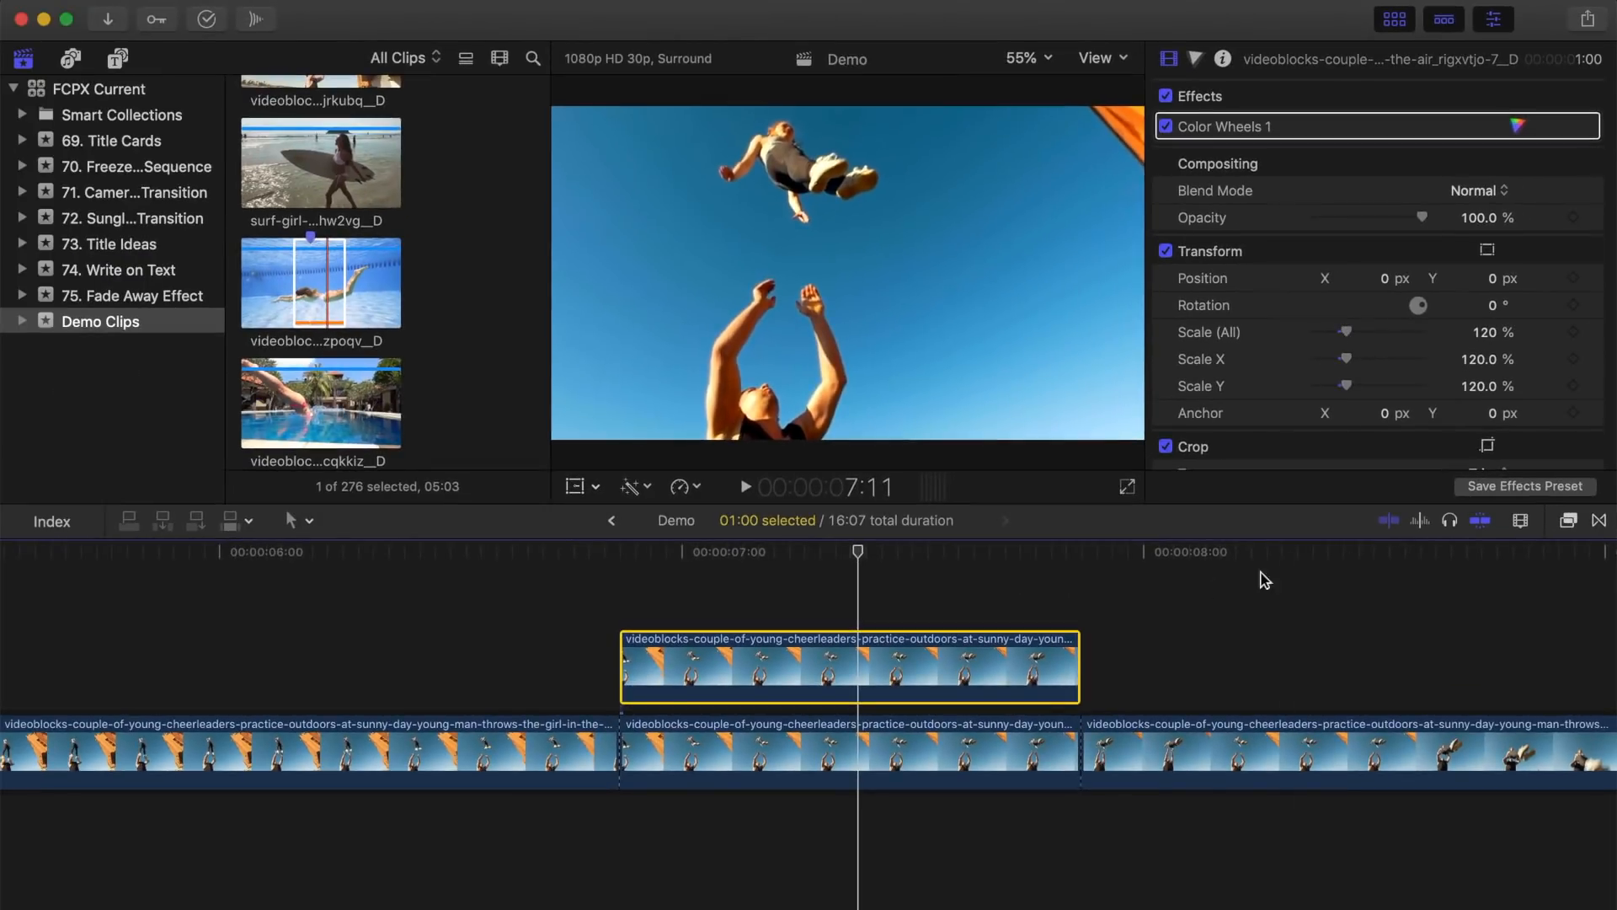
left_click(1074, 656)
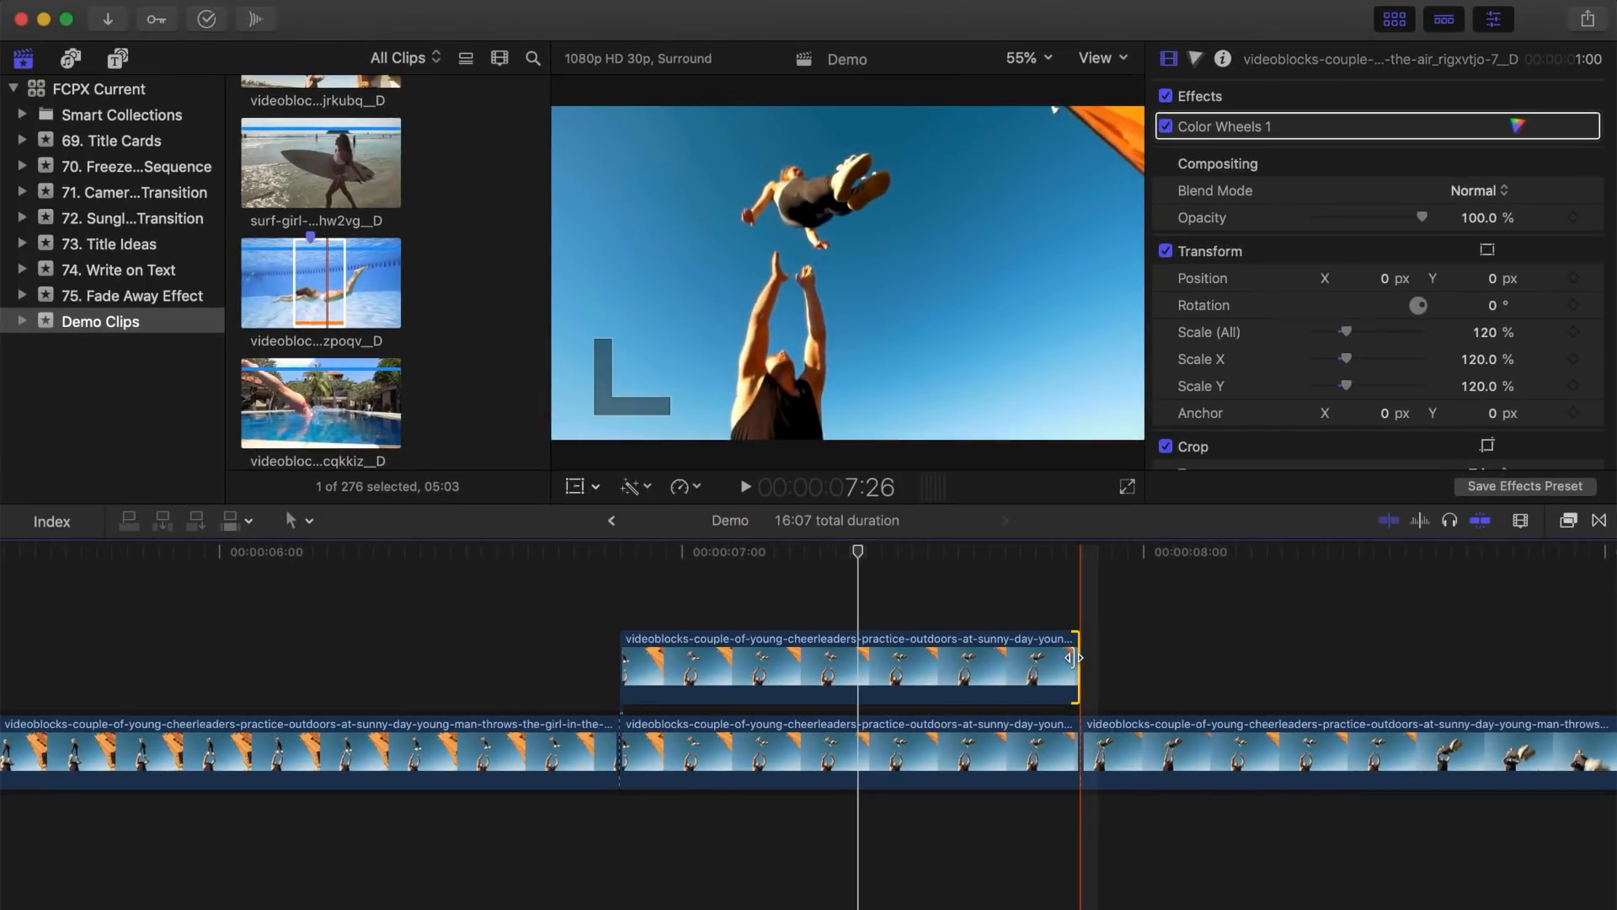
key("super+t")
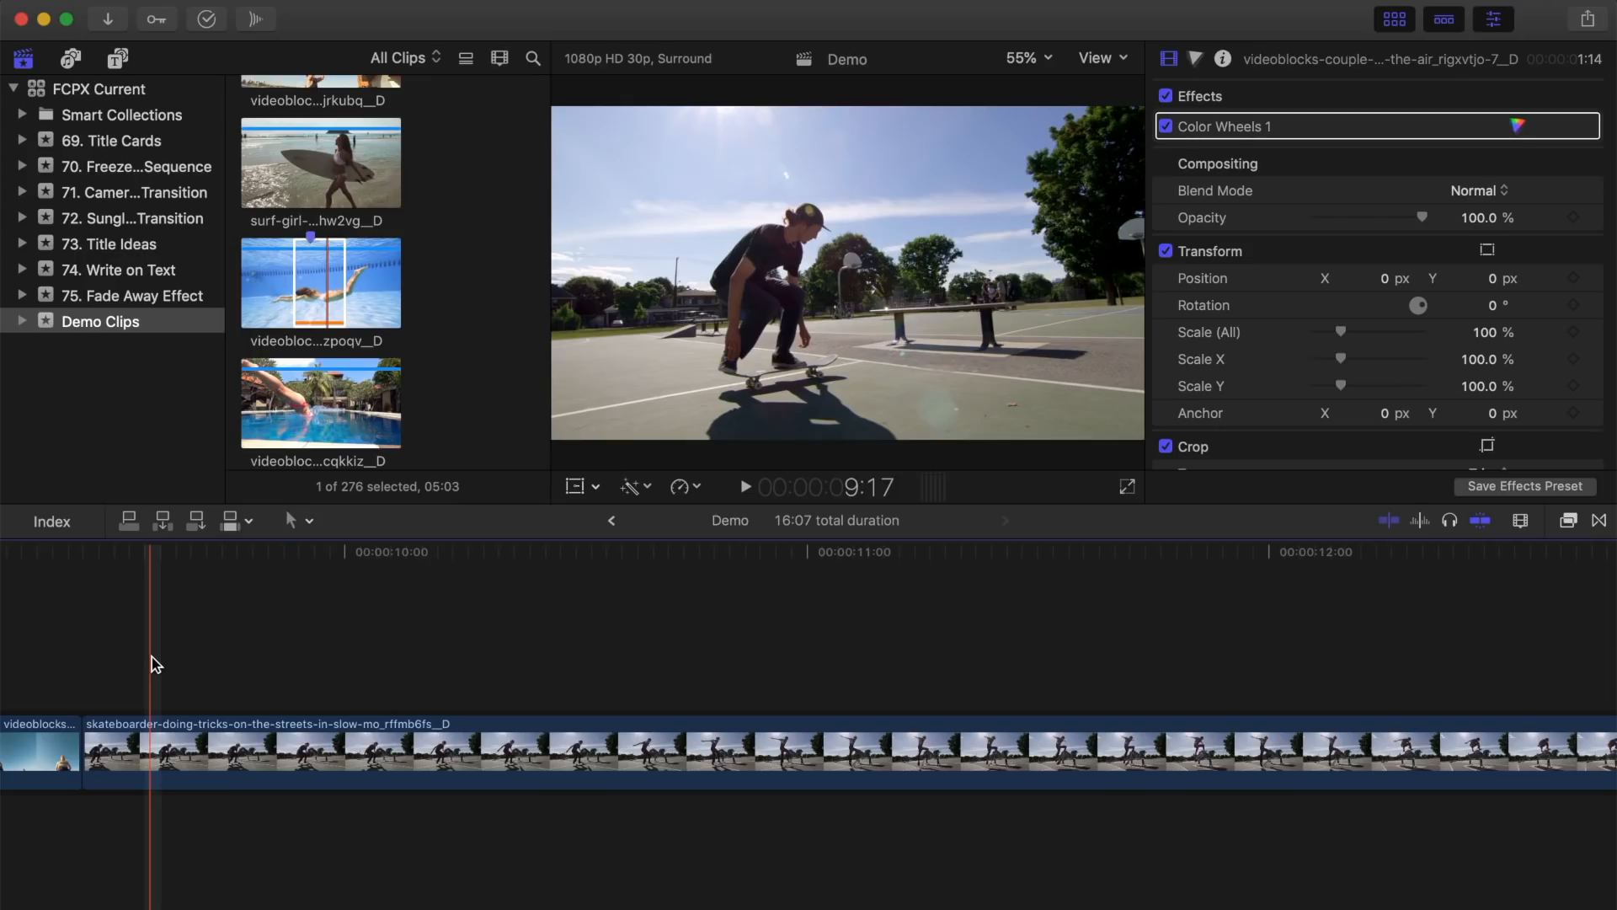
- Preview the skateboarder clip full screen, then split it at 11:06 and 12:29 to isolate the jump
key("shift+super+f")
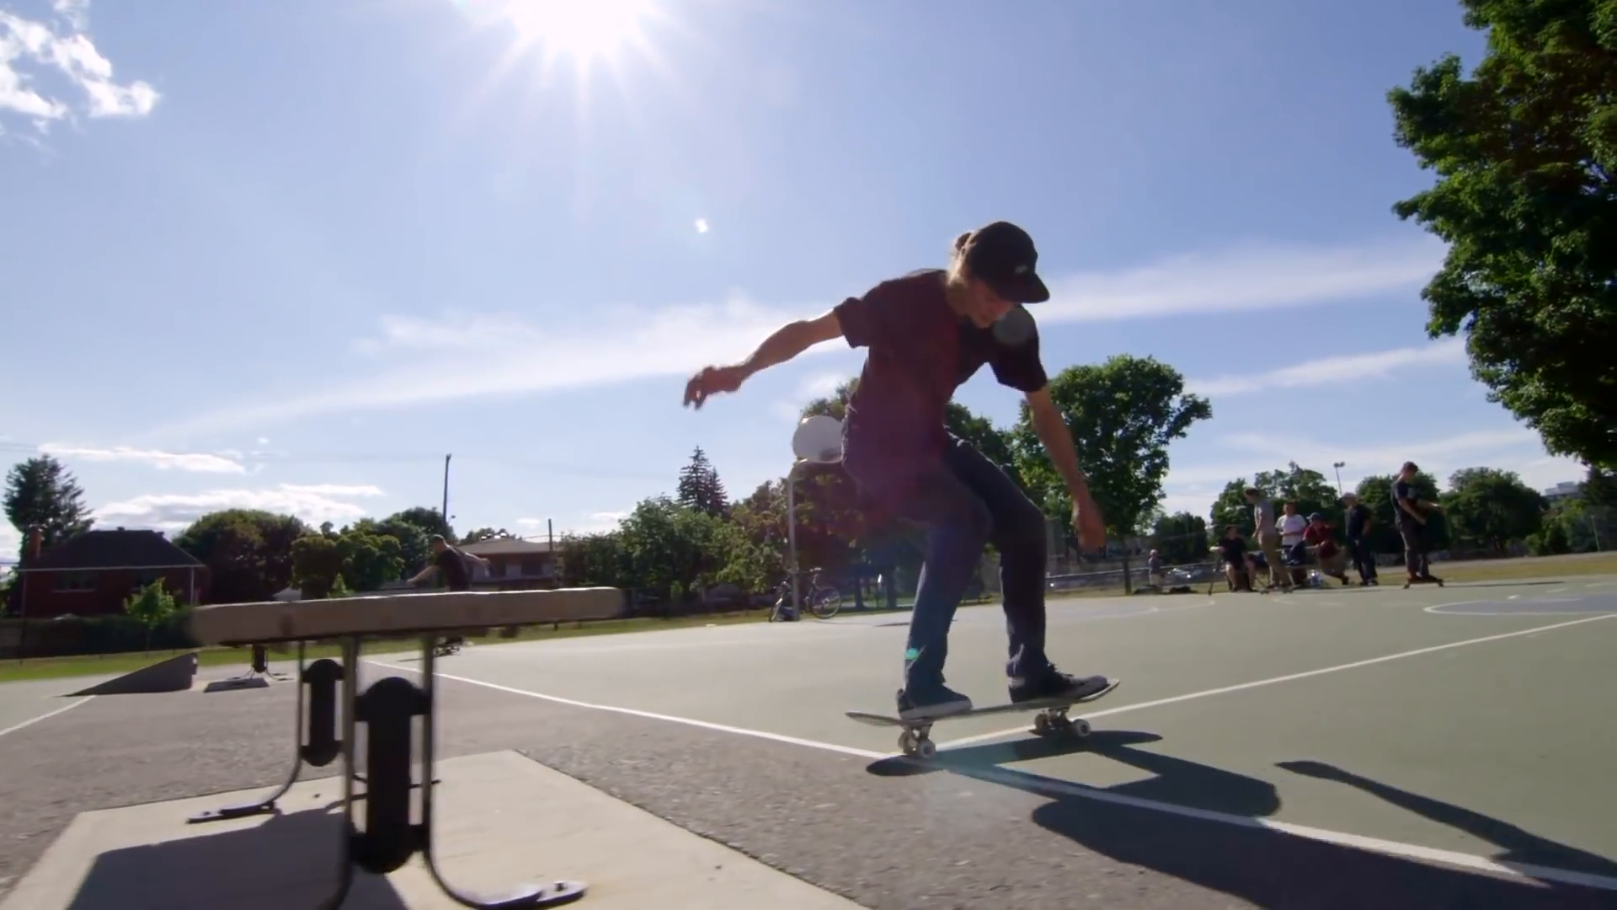
key("Escape")
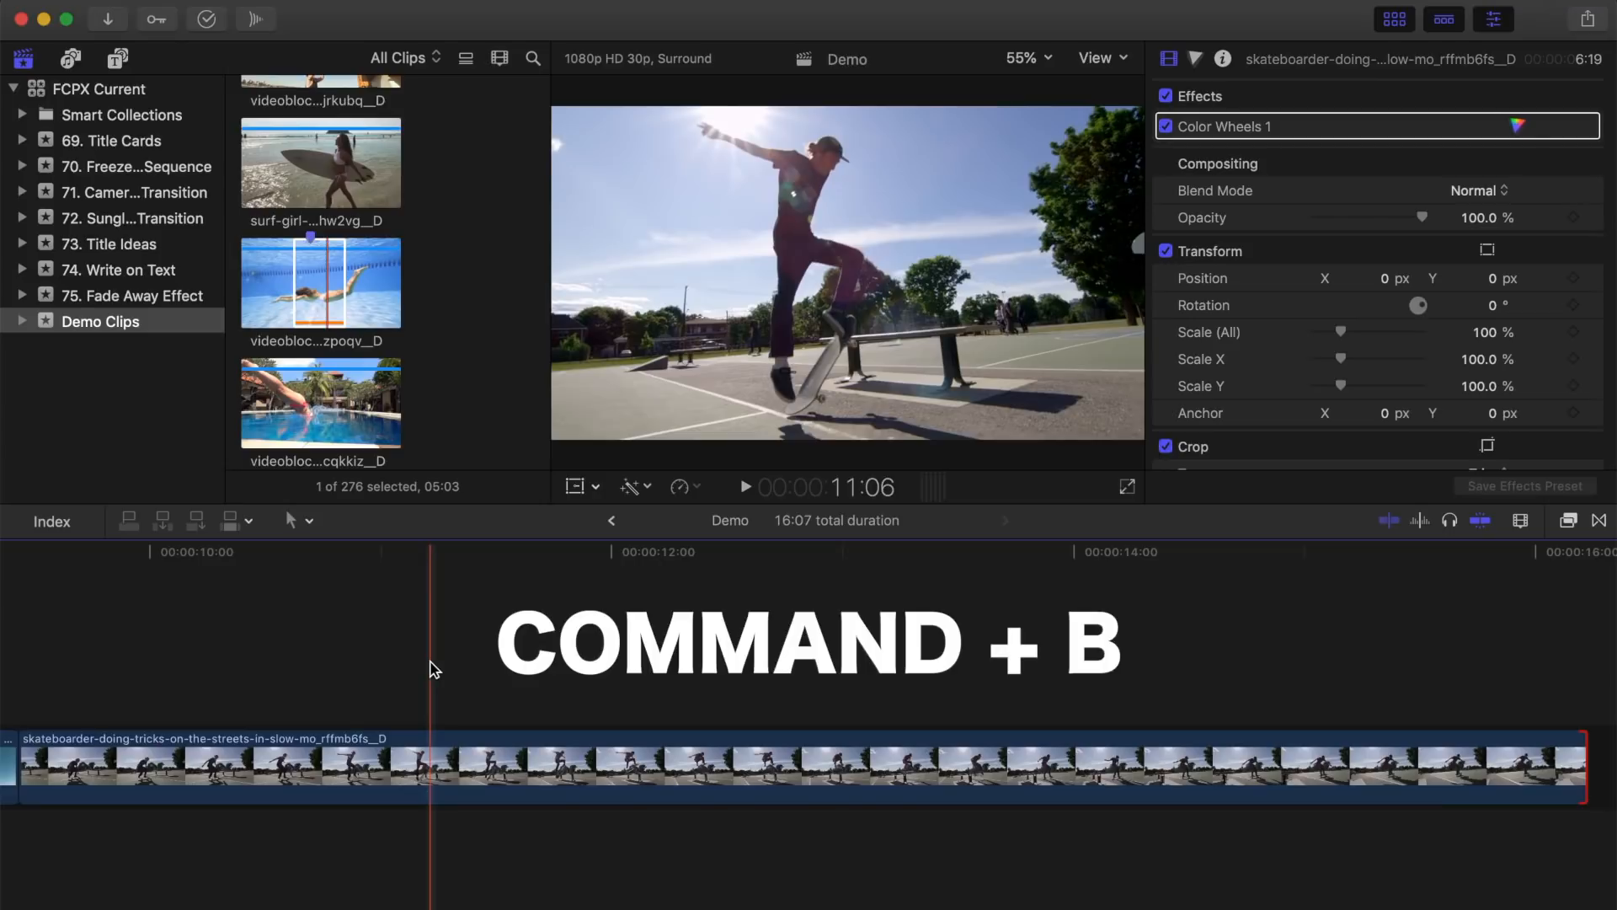
key("super+b")
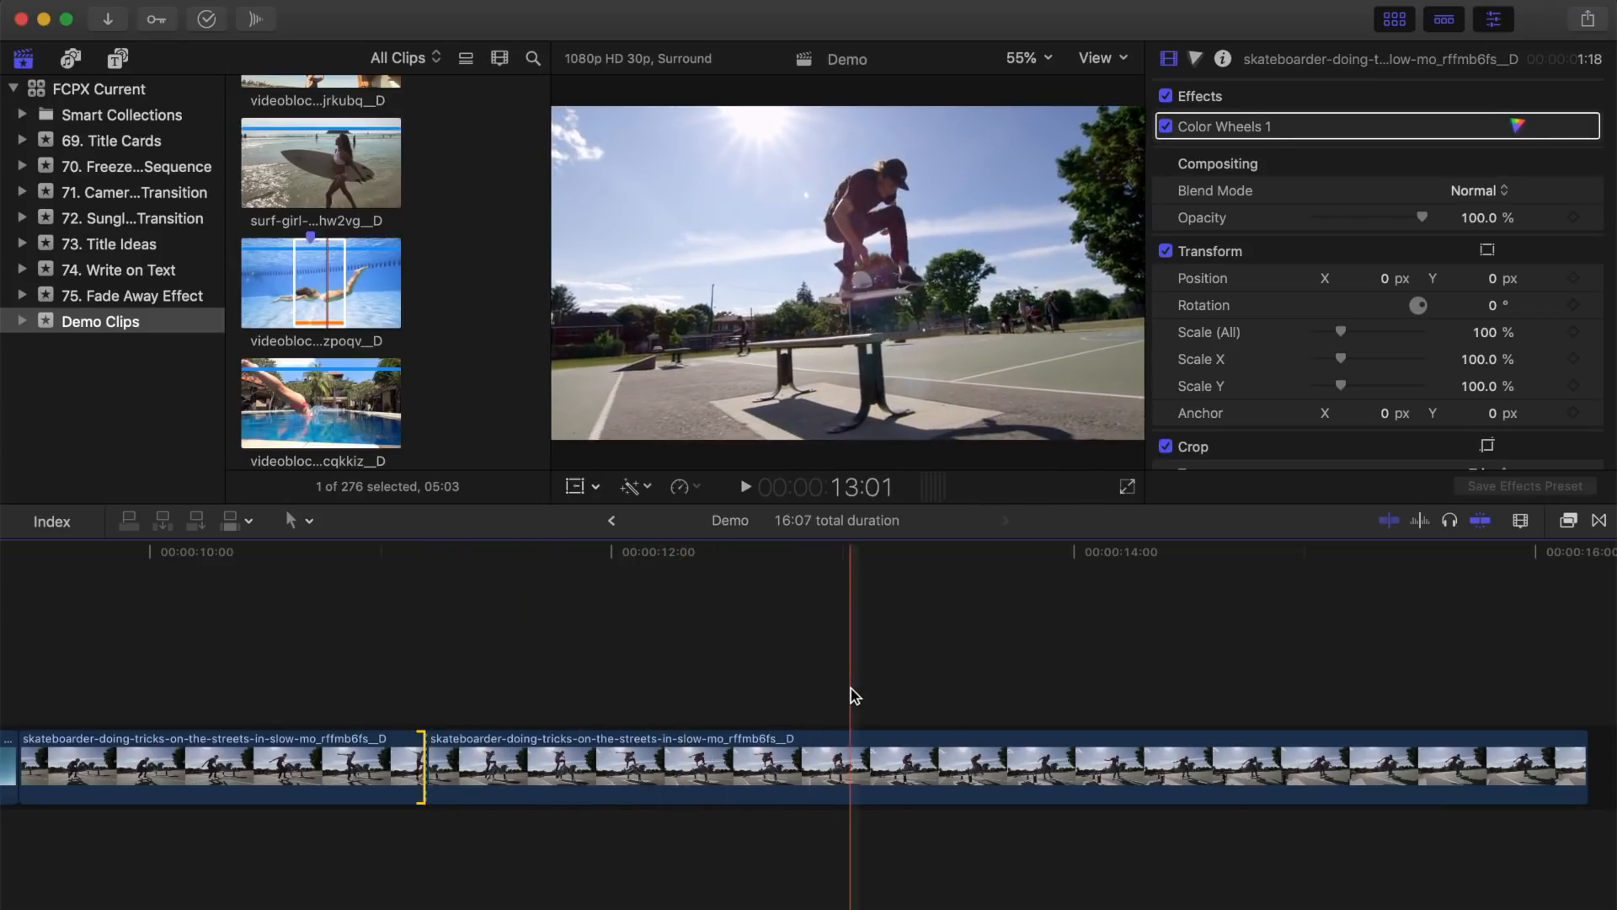
key("super+b")
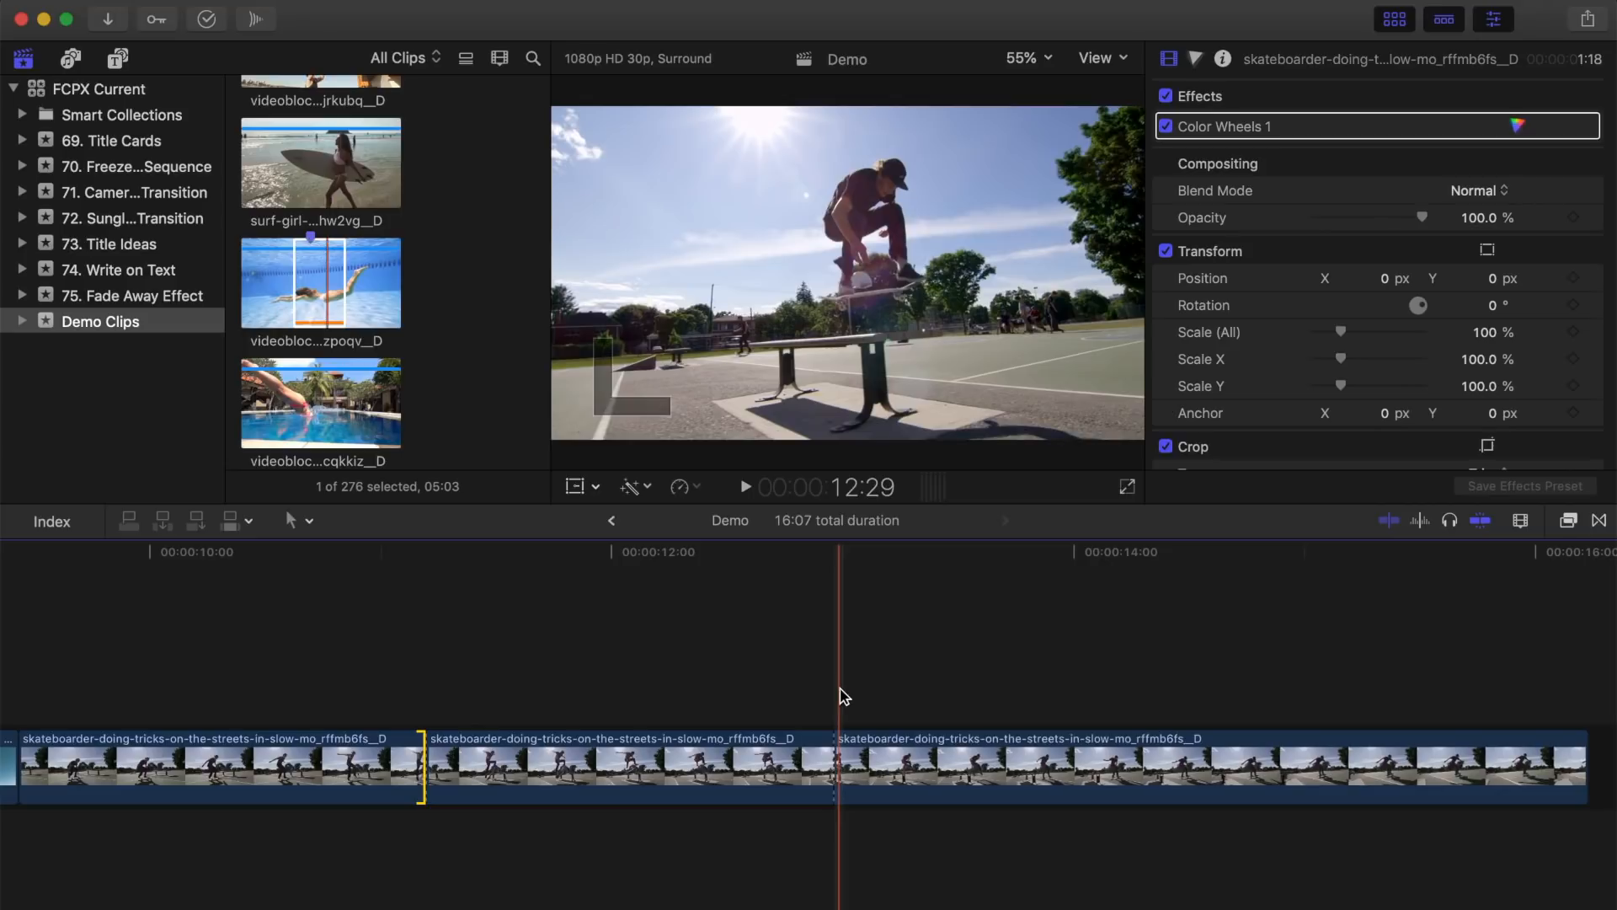
- Duplicate the skateboarder's middle section directly above itself as a connected clip at the same start time
left_click(652, 658)
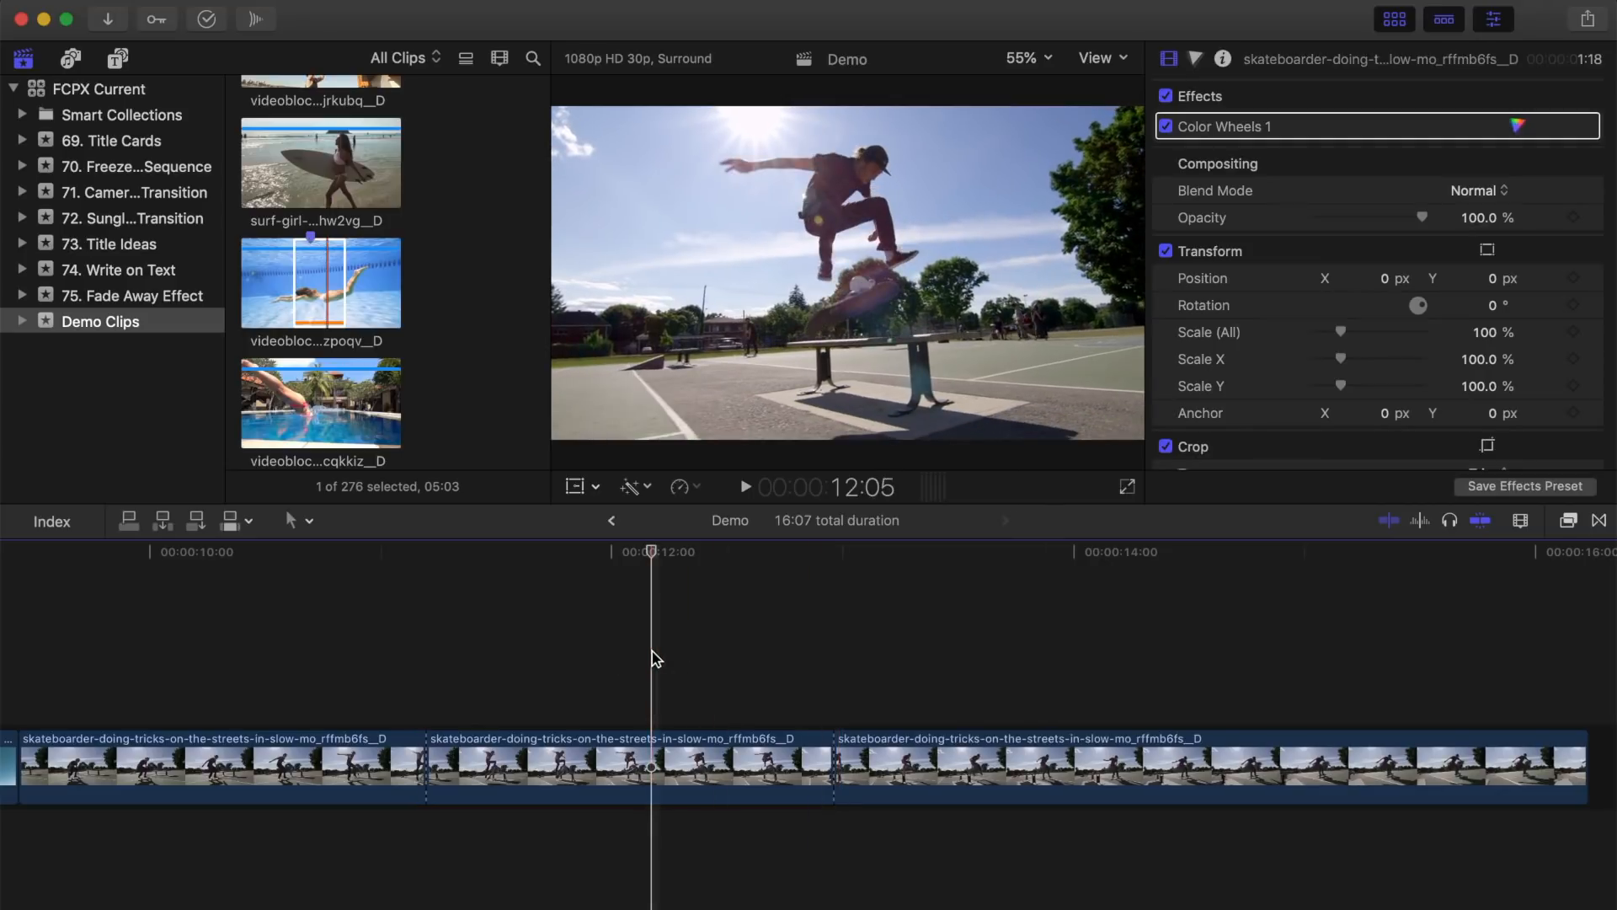
left_click(642, 756)
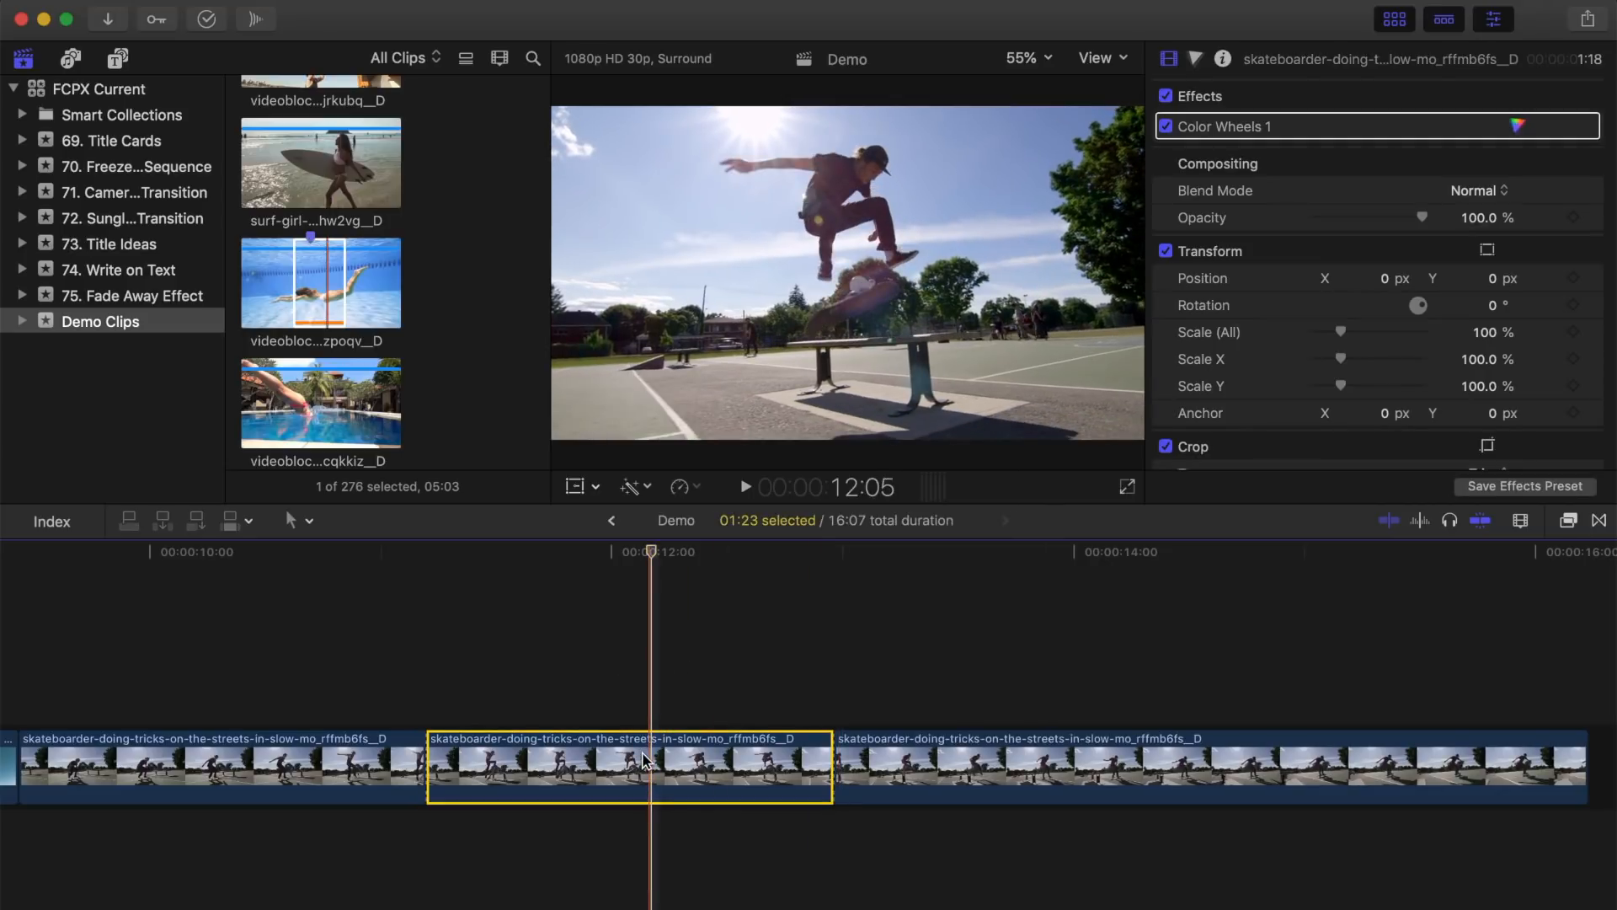
left_click_drag(642, 756, 647, 693)
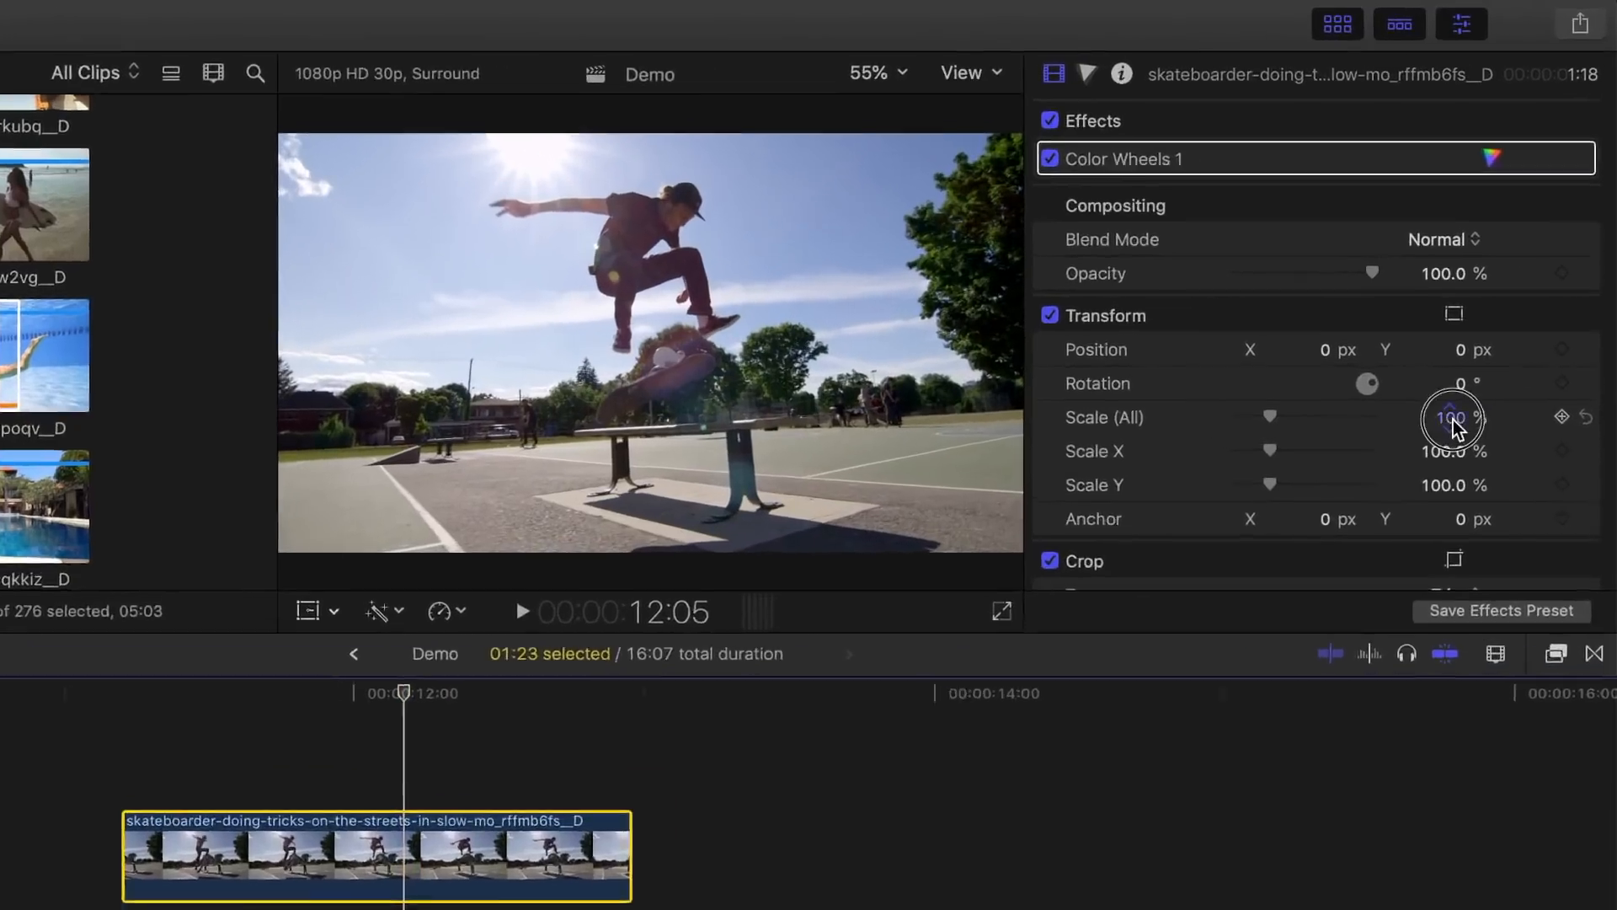
- Set the overall scale of the connected skateboarder copy to 120%
left_click(1485, 331)
type("120")
key("Return")
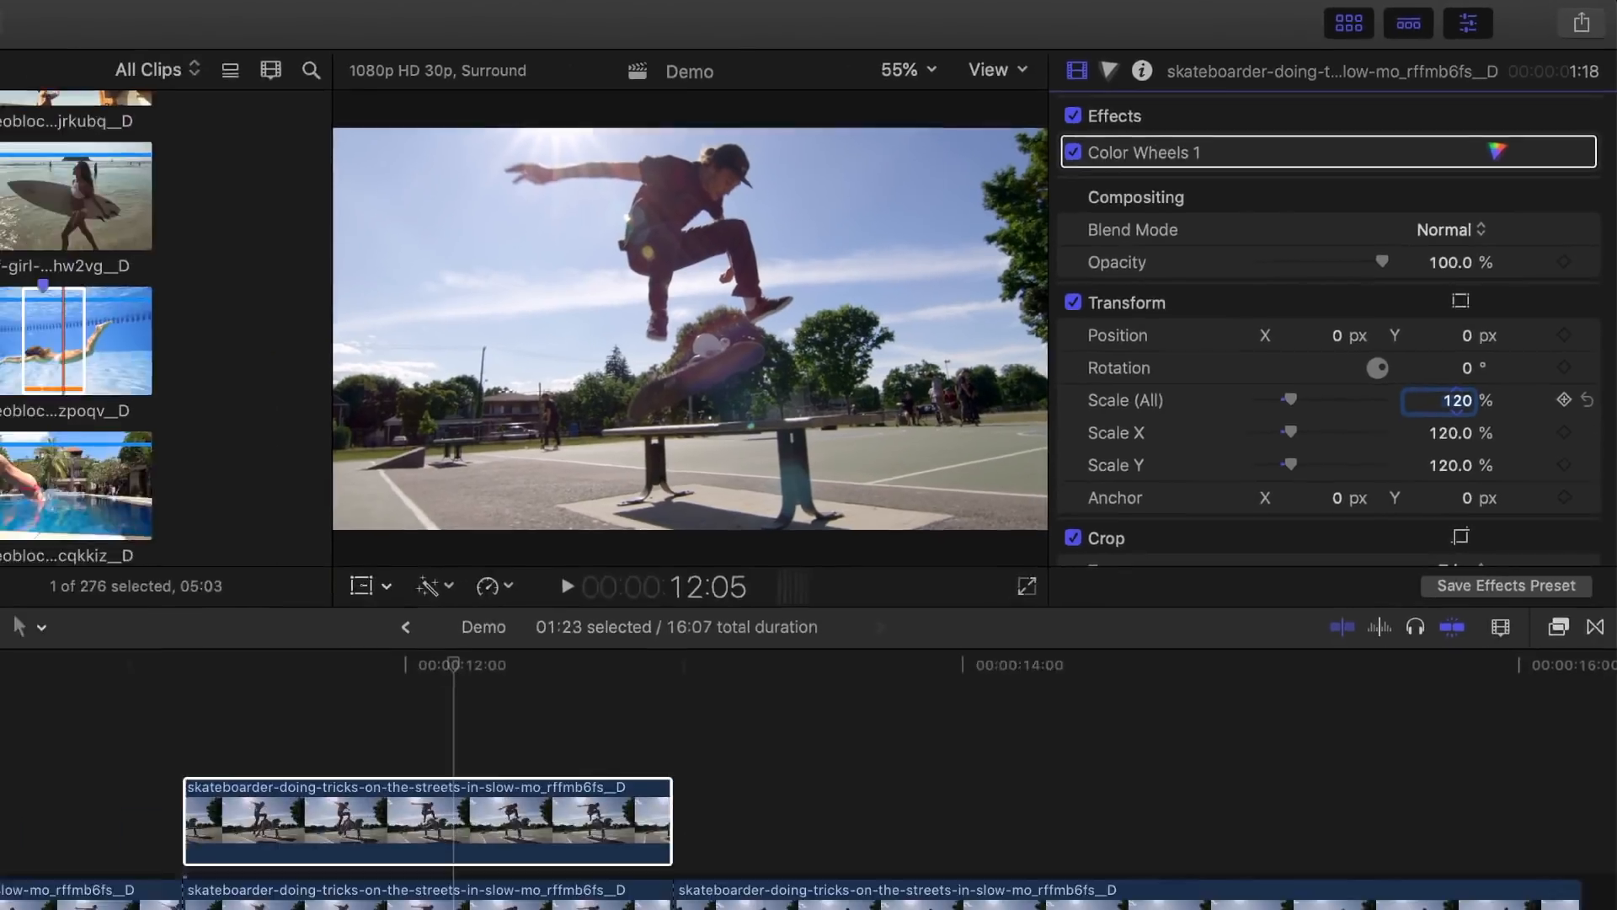
- Stack two more copies of the enlarged skateboarder clip above the first one, aligned to the same start time
scroll(673, 624, "right", 1)
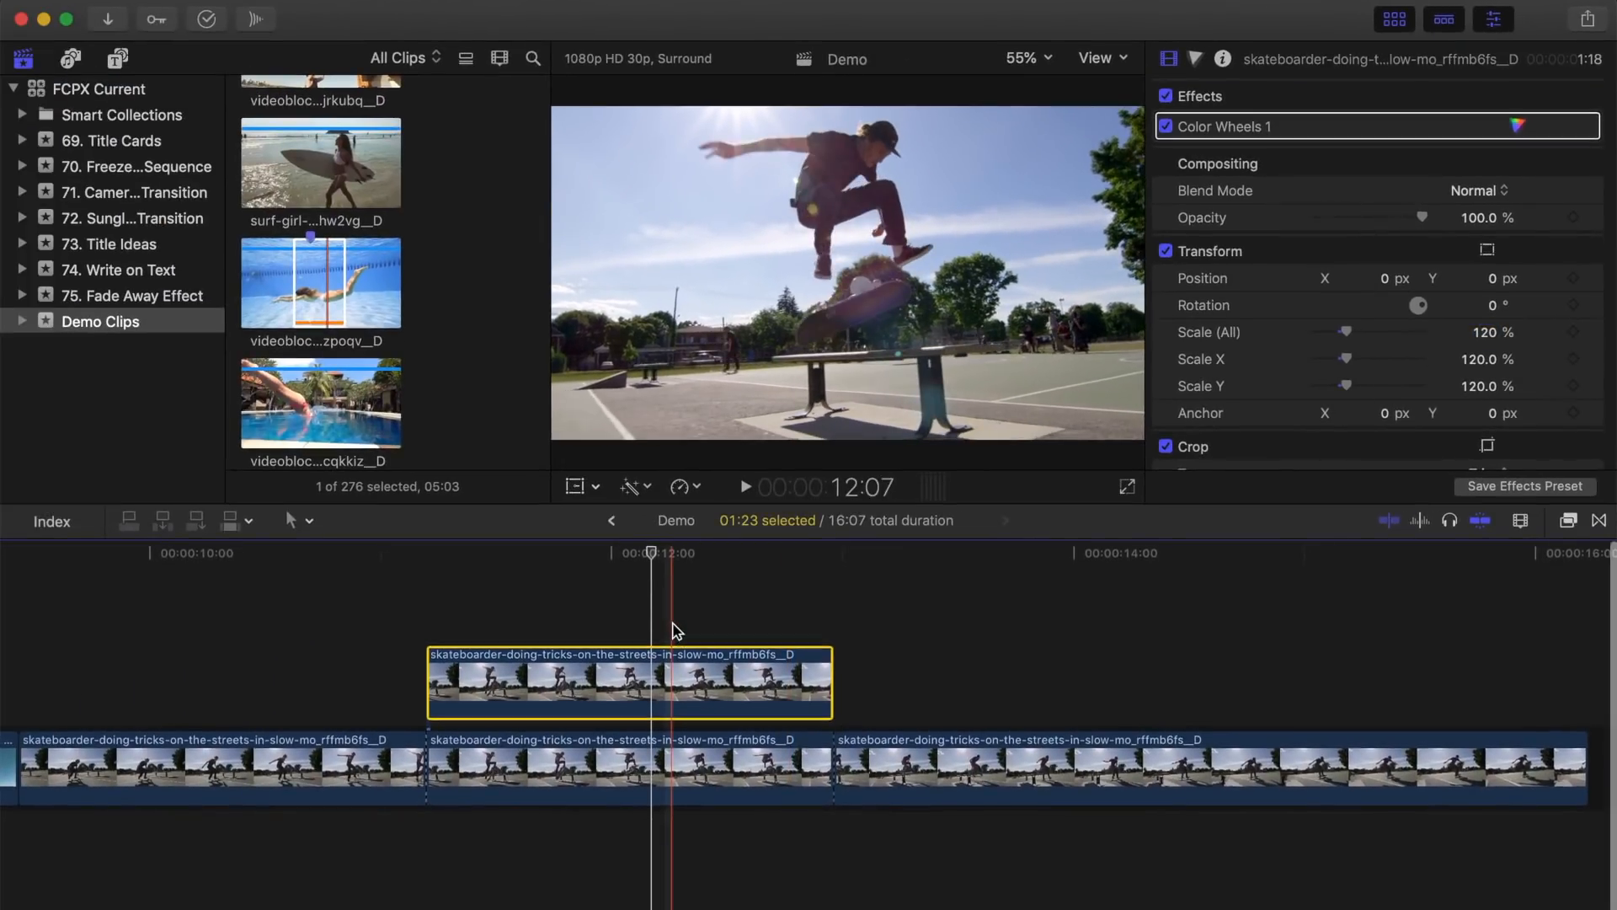
left_click_drag(649, 674, 663, 554)
scroll(663, 556, "up", 3)
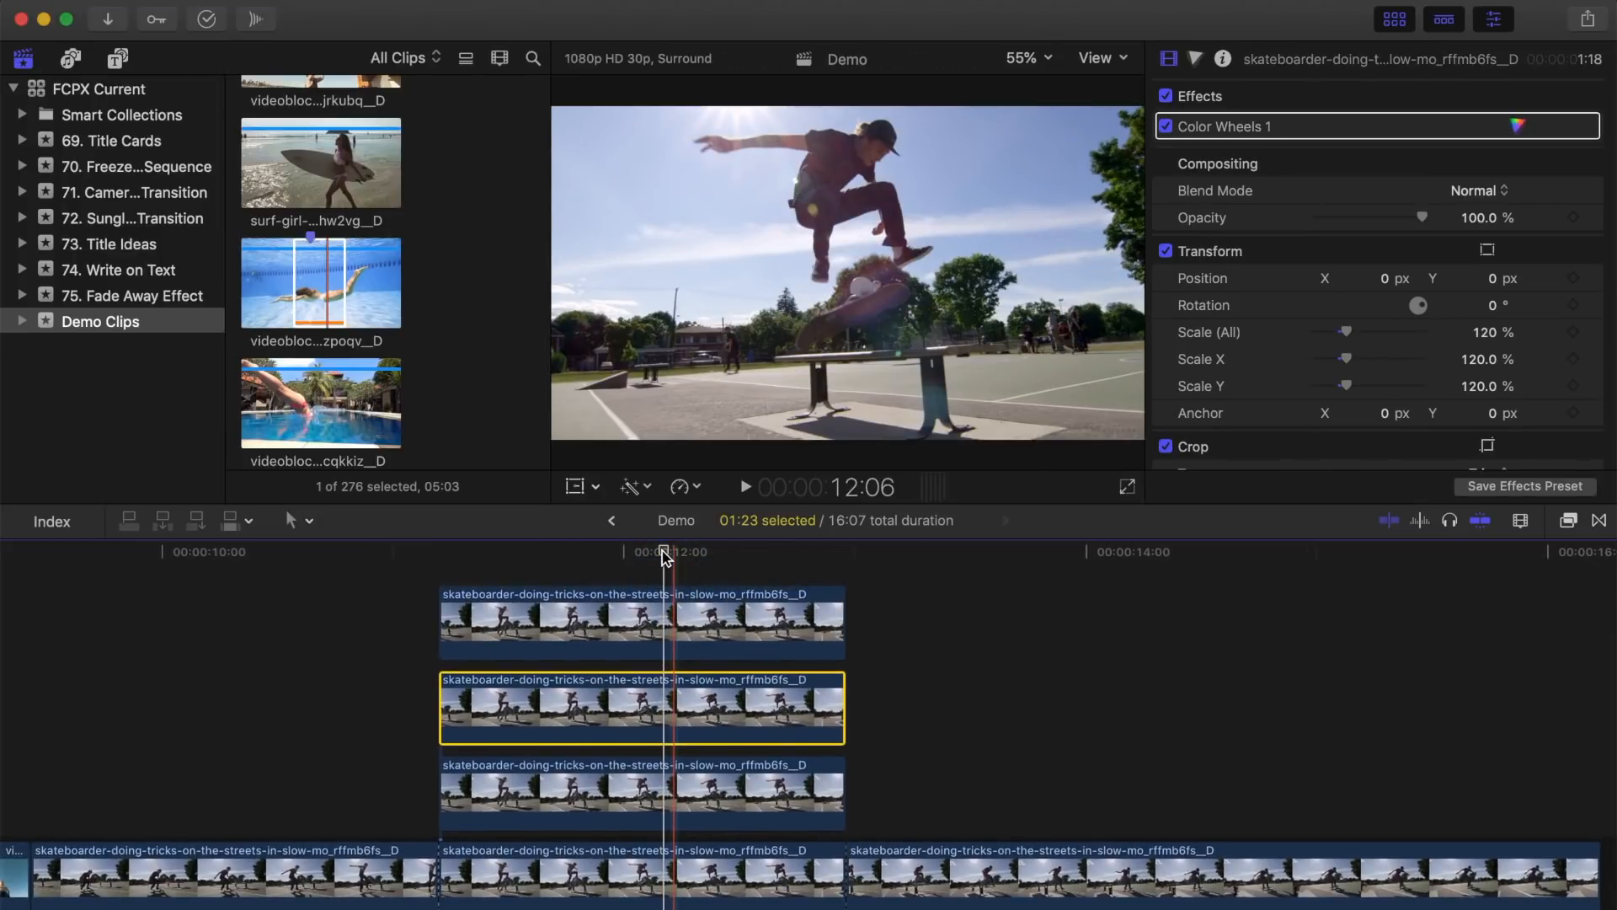
- Retime the topmost skateboarder copy to the Fast 2x speed
left_click(663, 617)
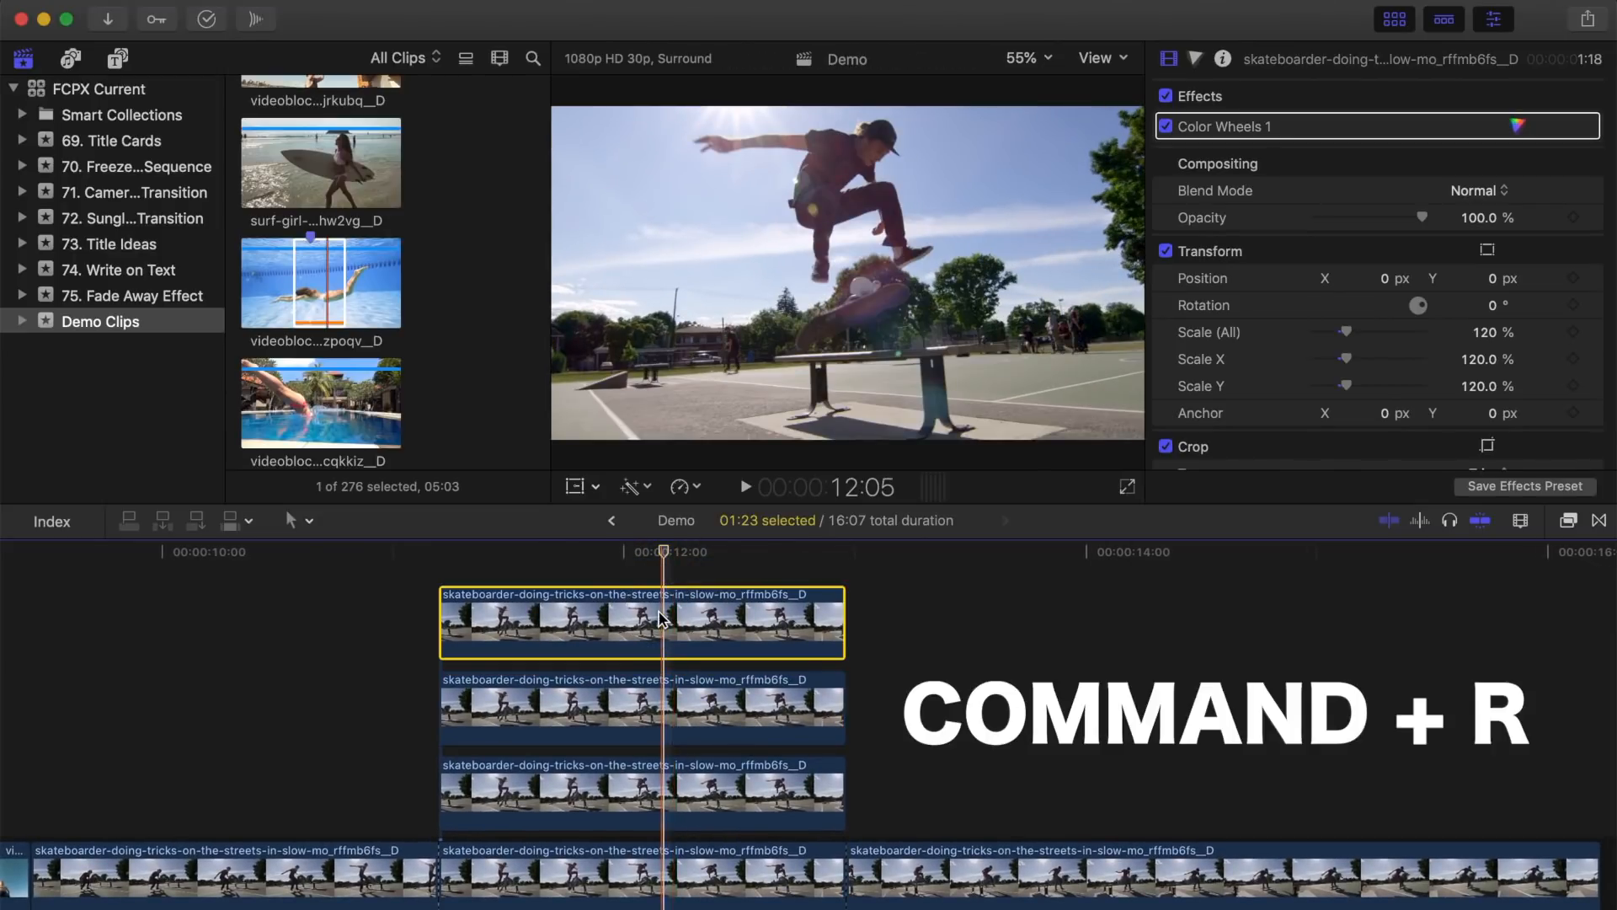
key("super+r")
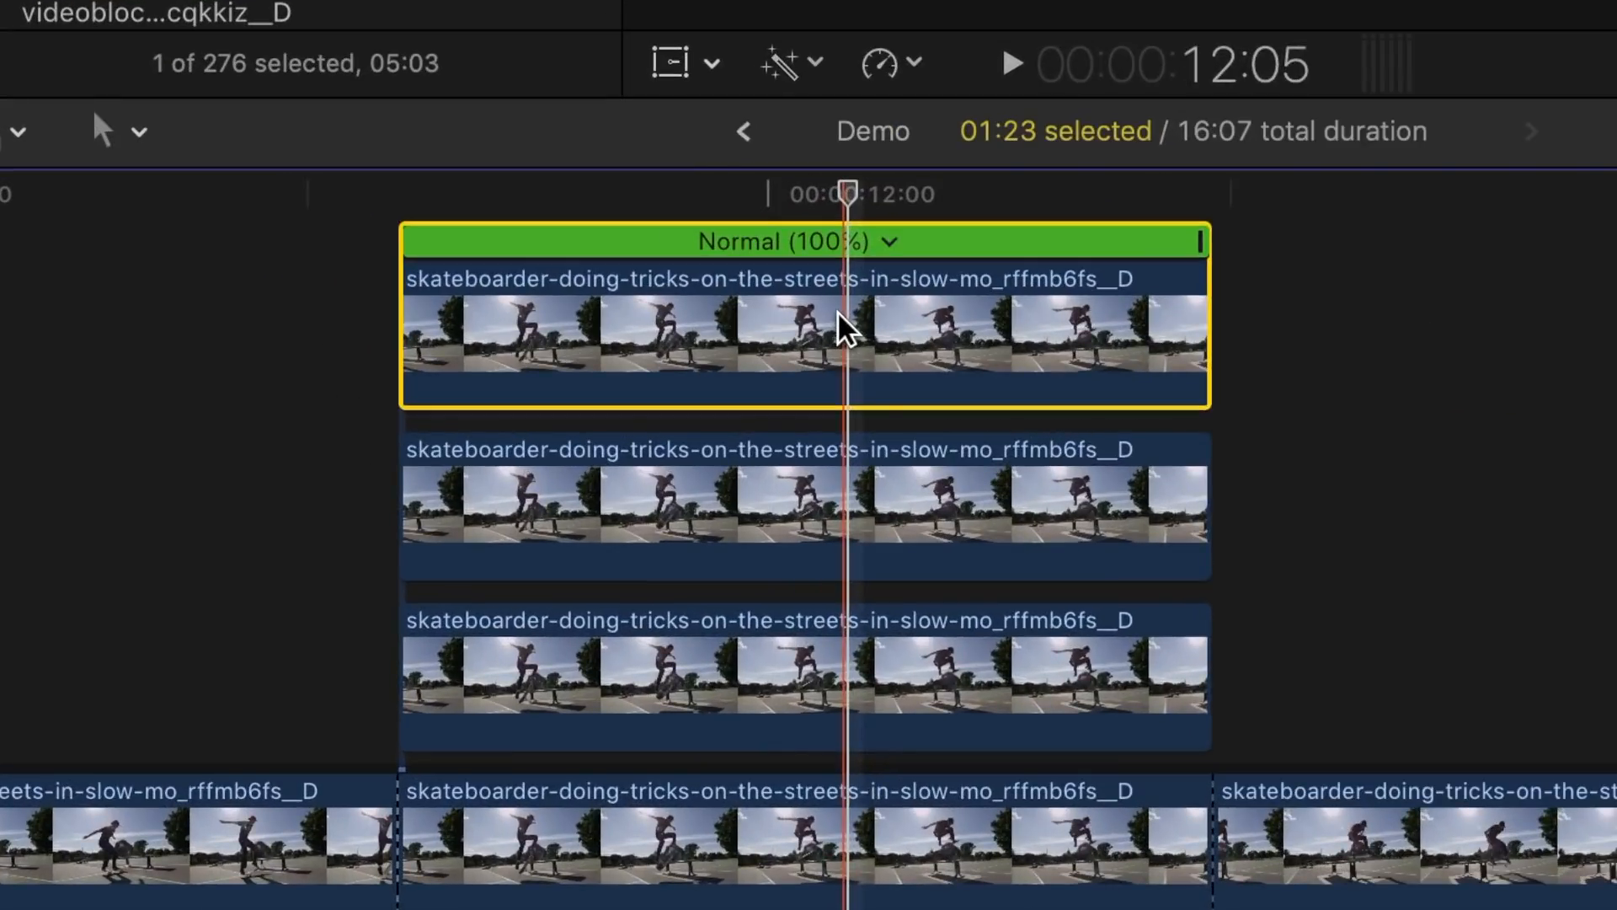
left_click(889, 242)
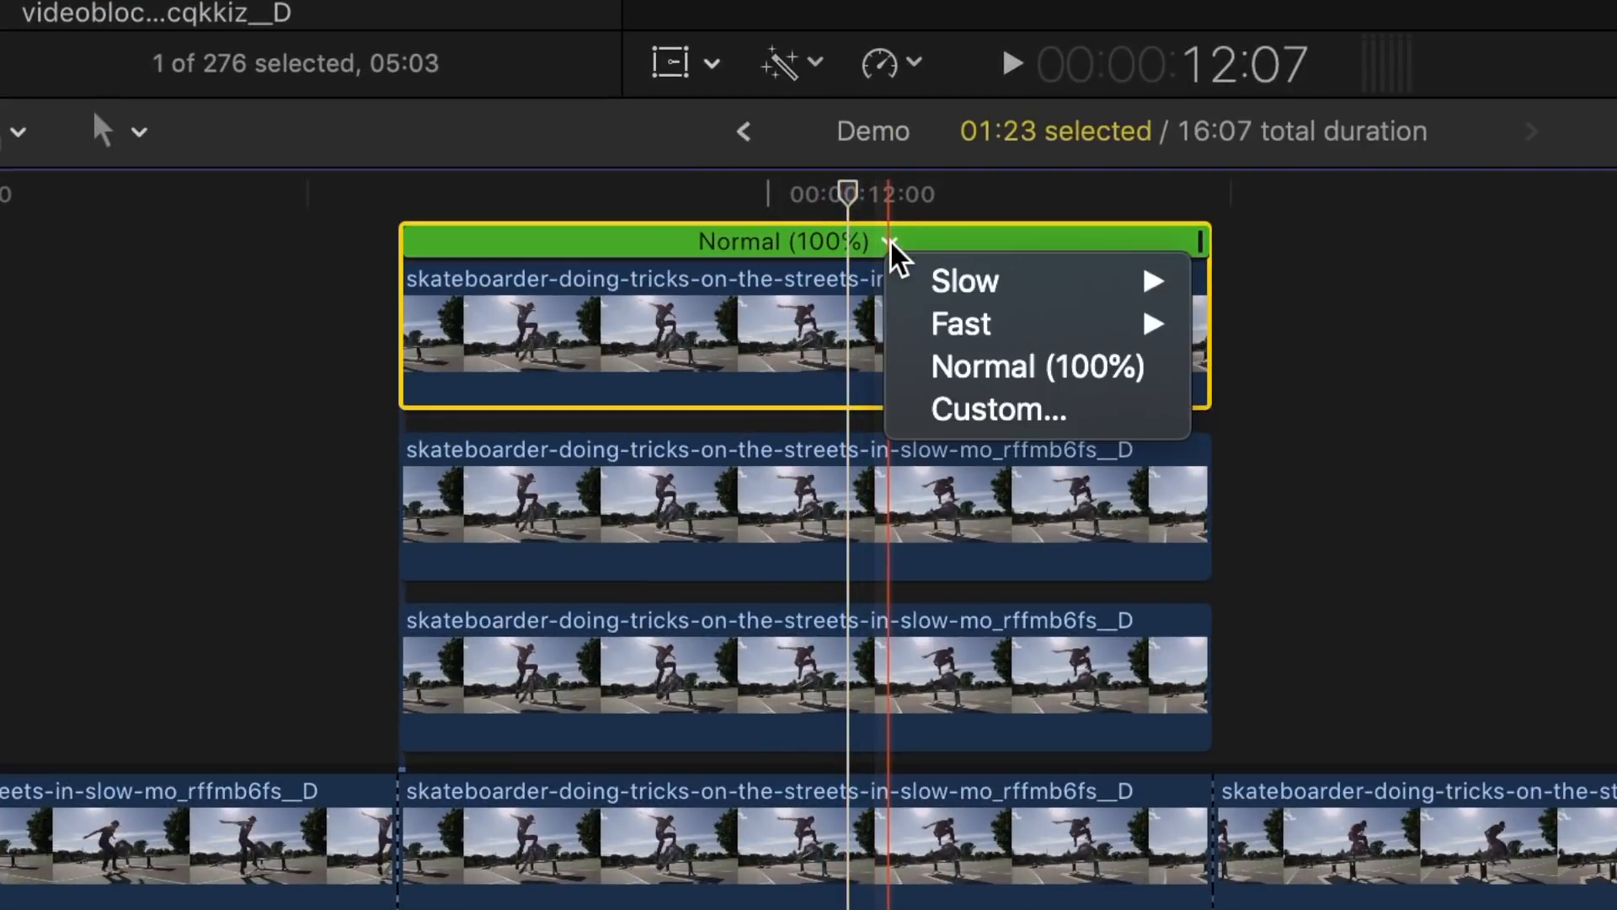
mouse_move(962, 333)
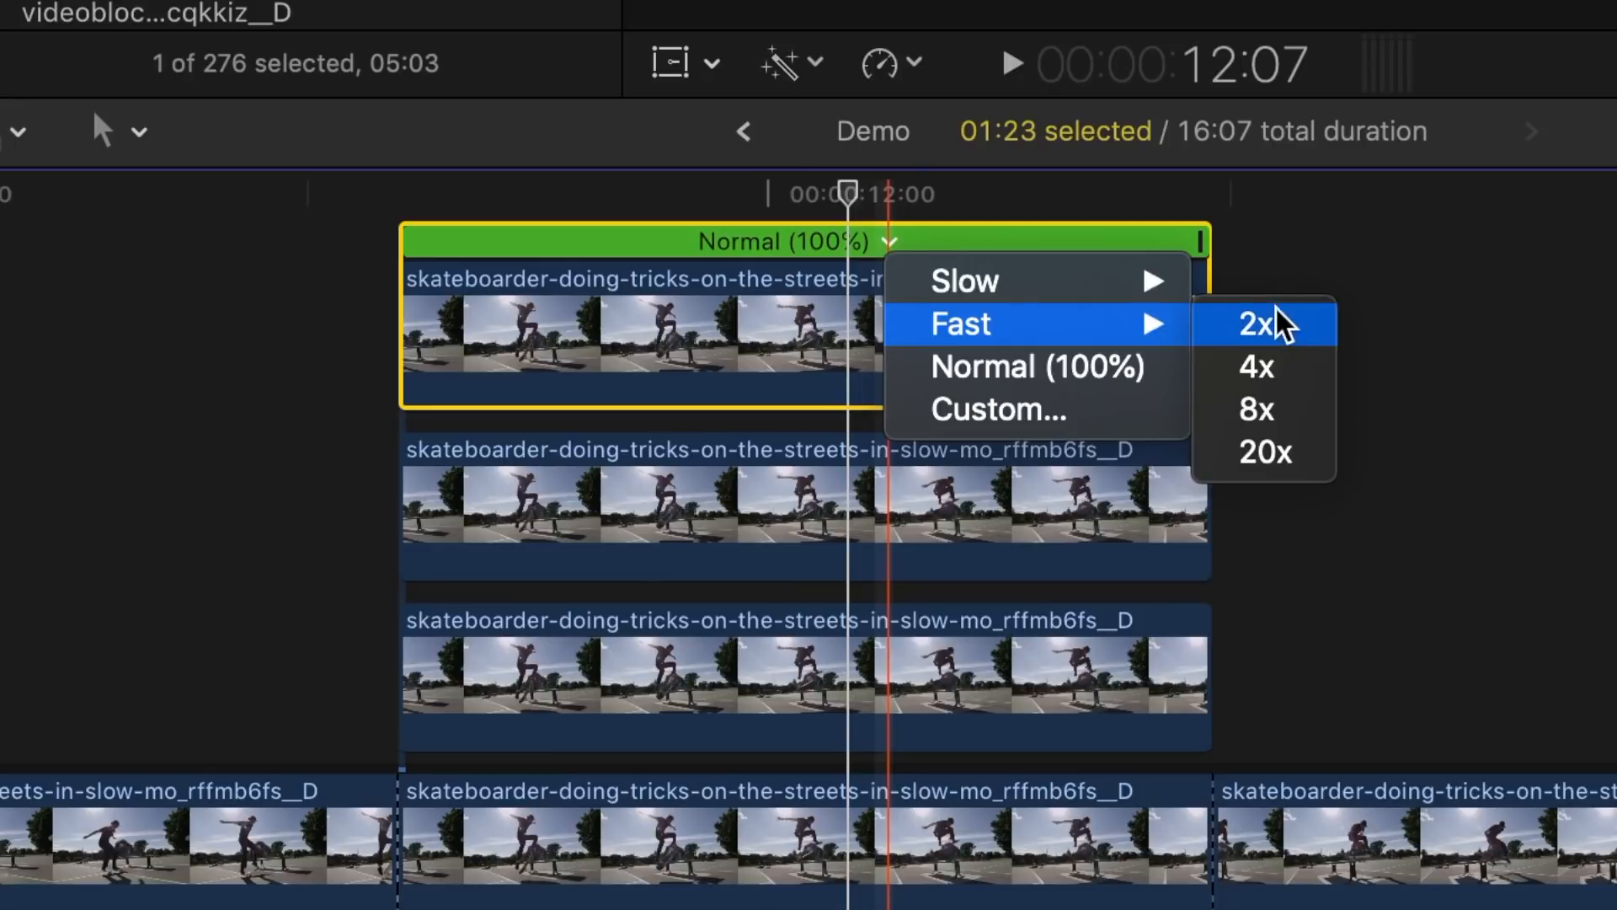
left_click(1294, 326)
- Retime the lowest connected skateboarder copy to a custom forward speed of 66%, keeping Ripple on
left_click(805, 487)
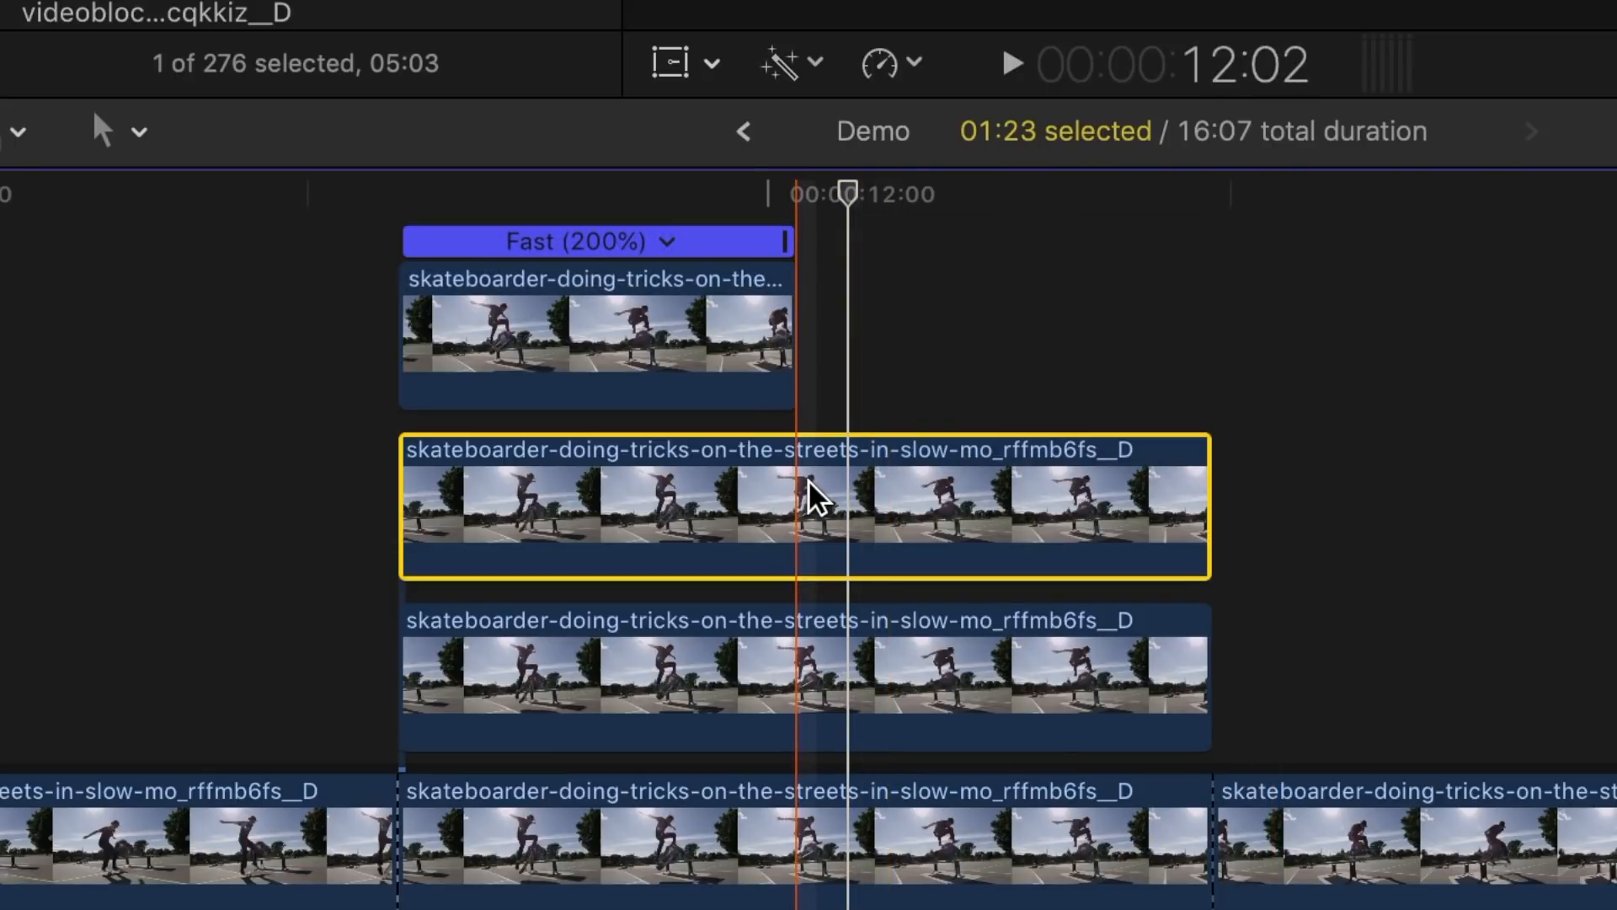
left_click(810, 684)
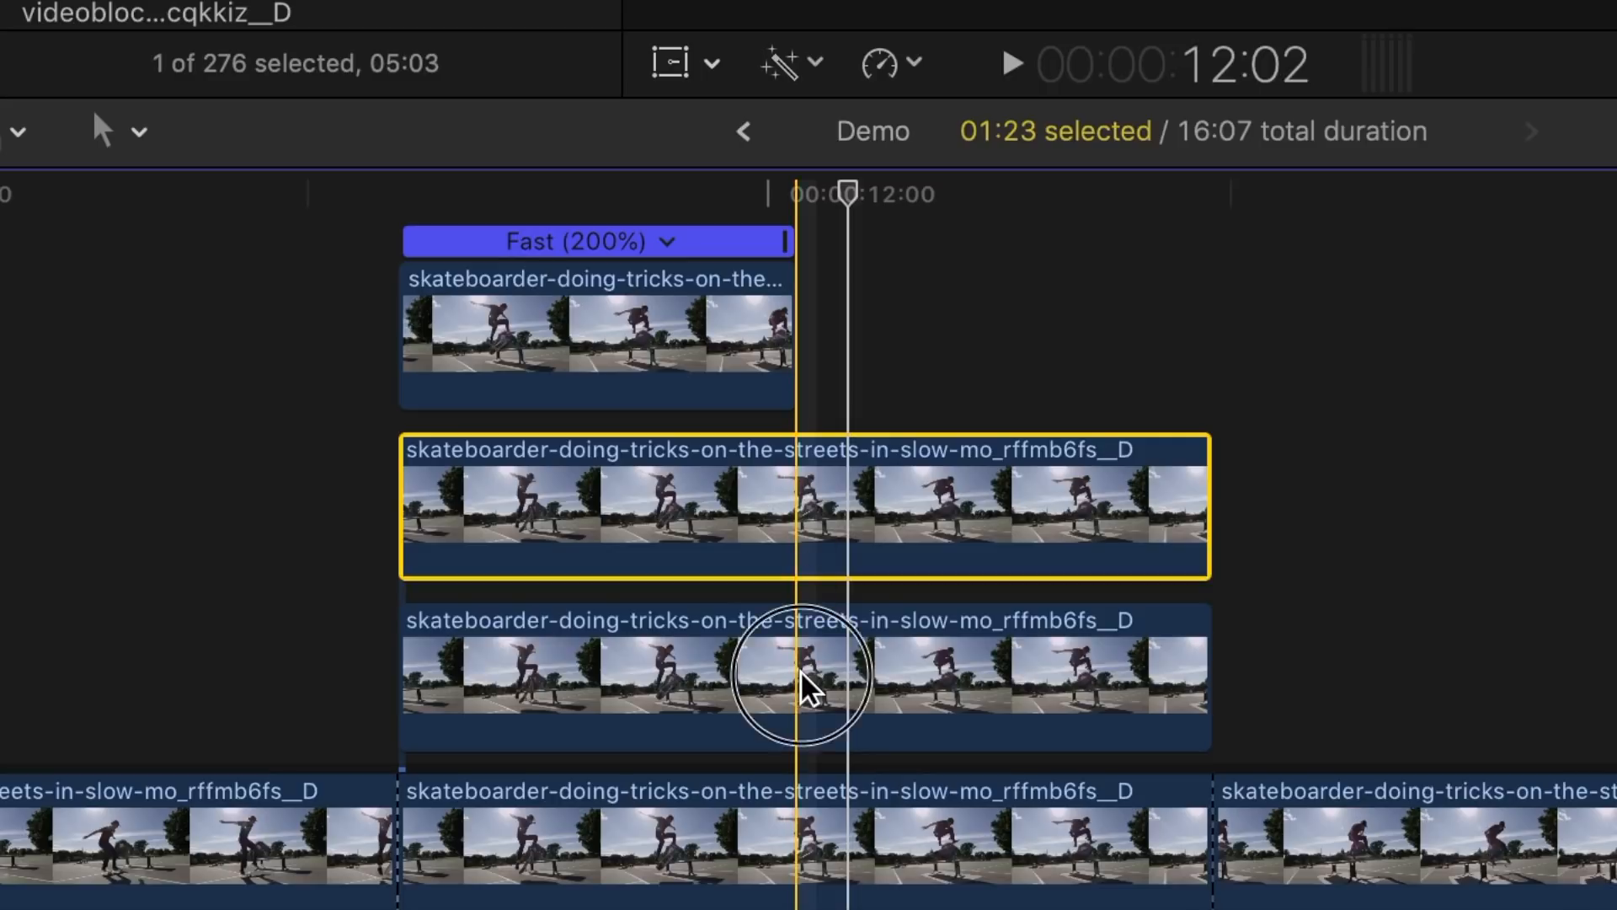
key("super+r")
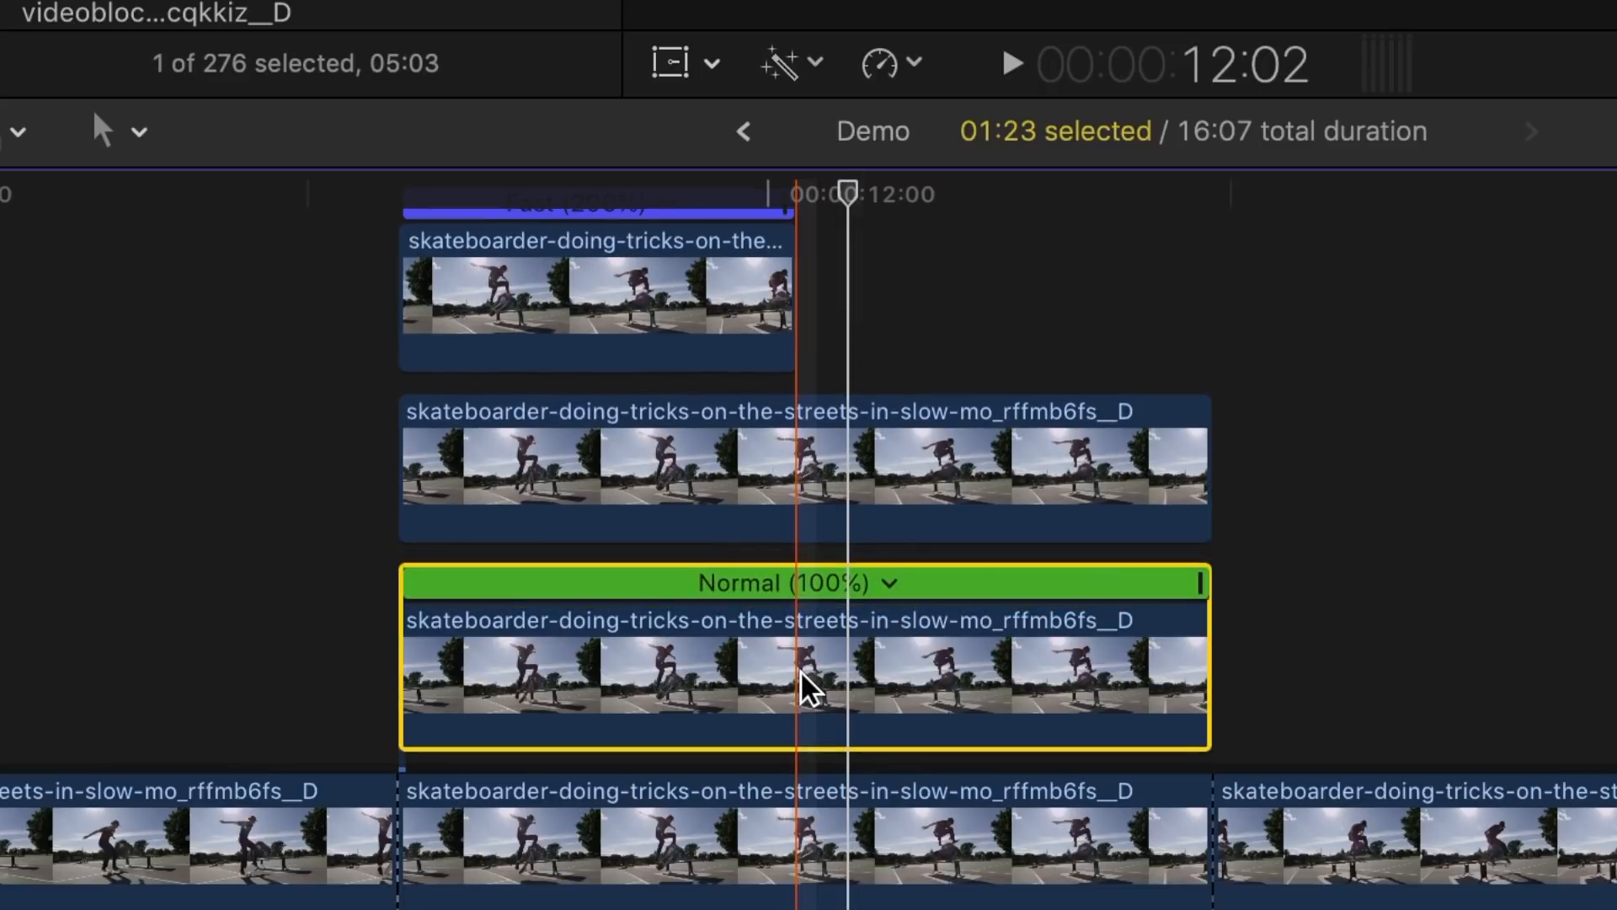
left_click(889, 584)
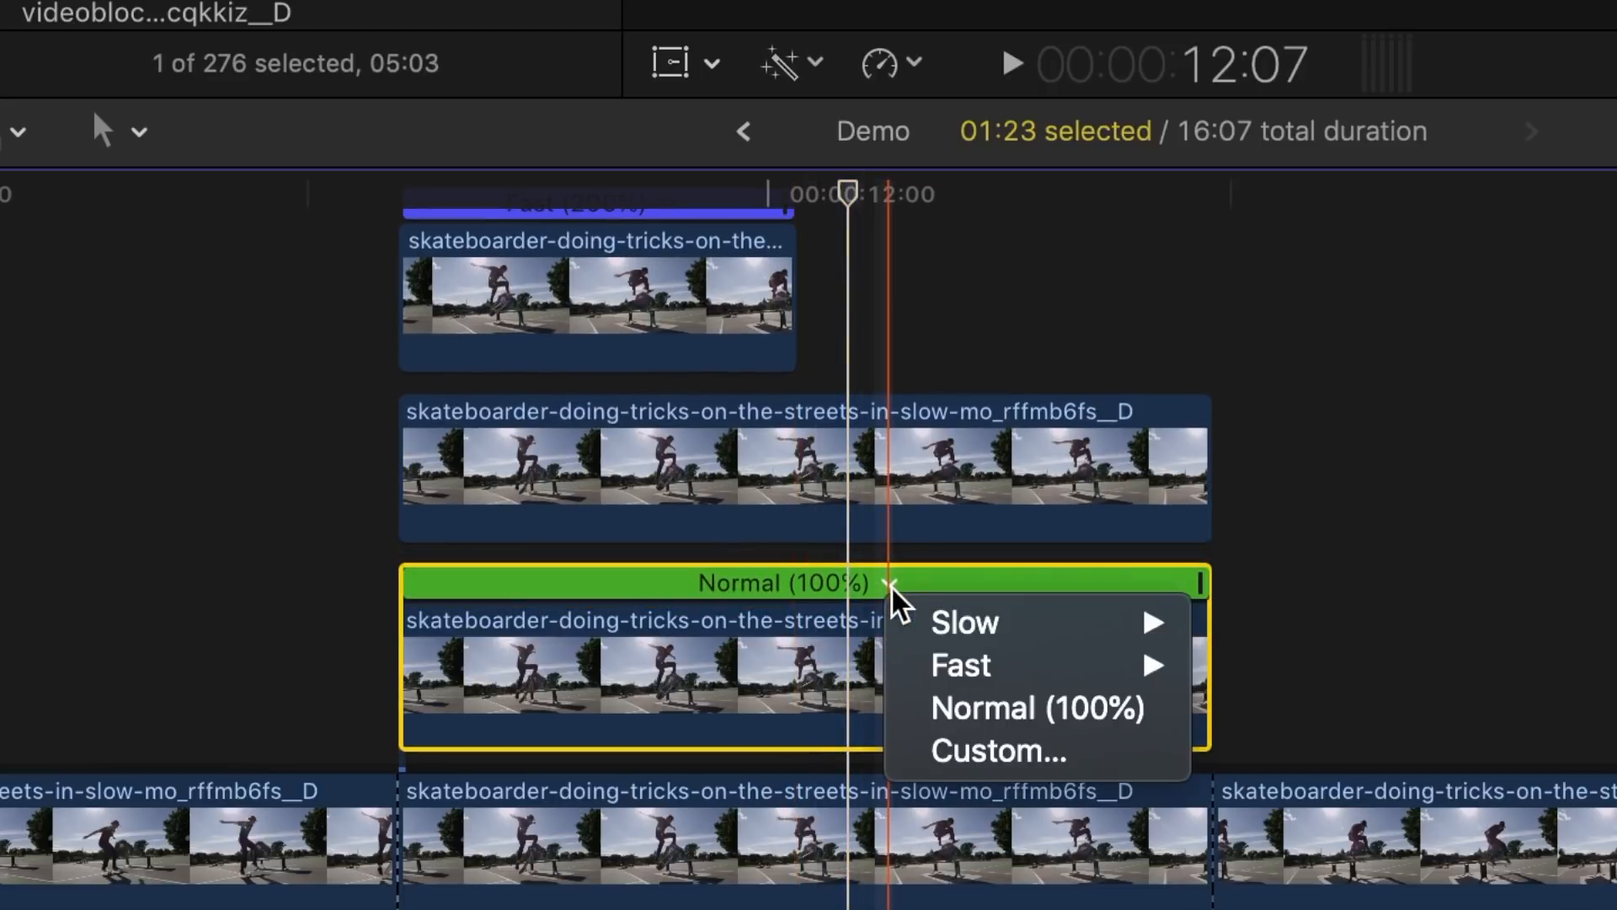
left_click(960, 750)
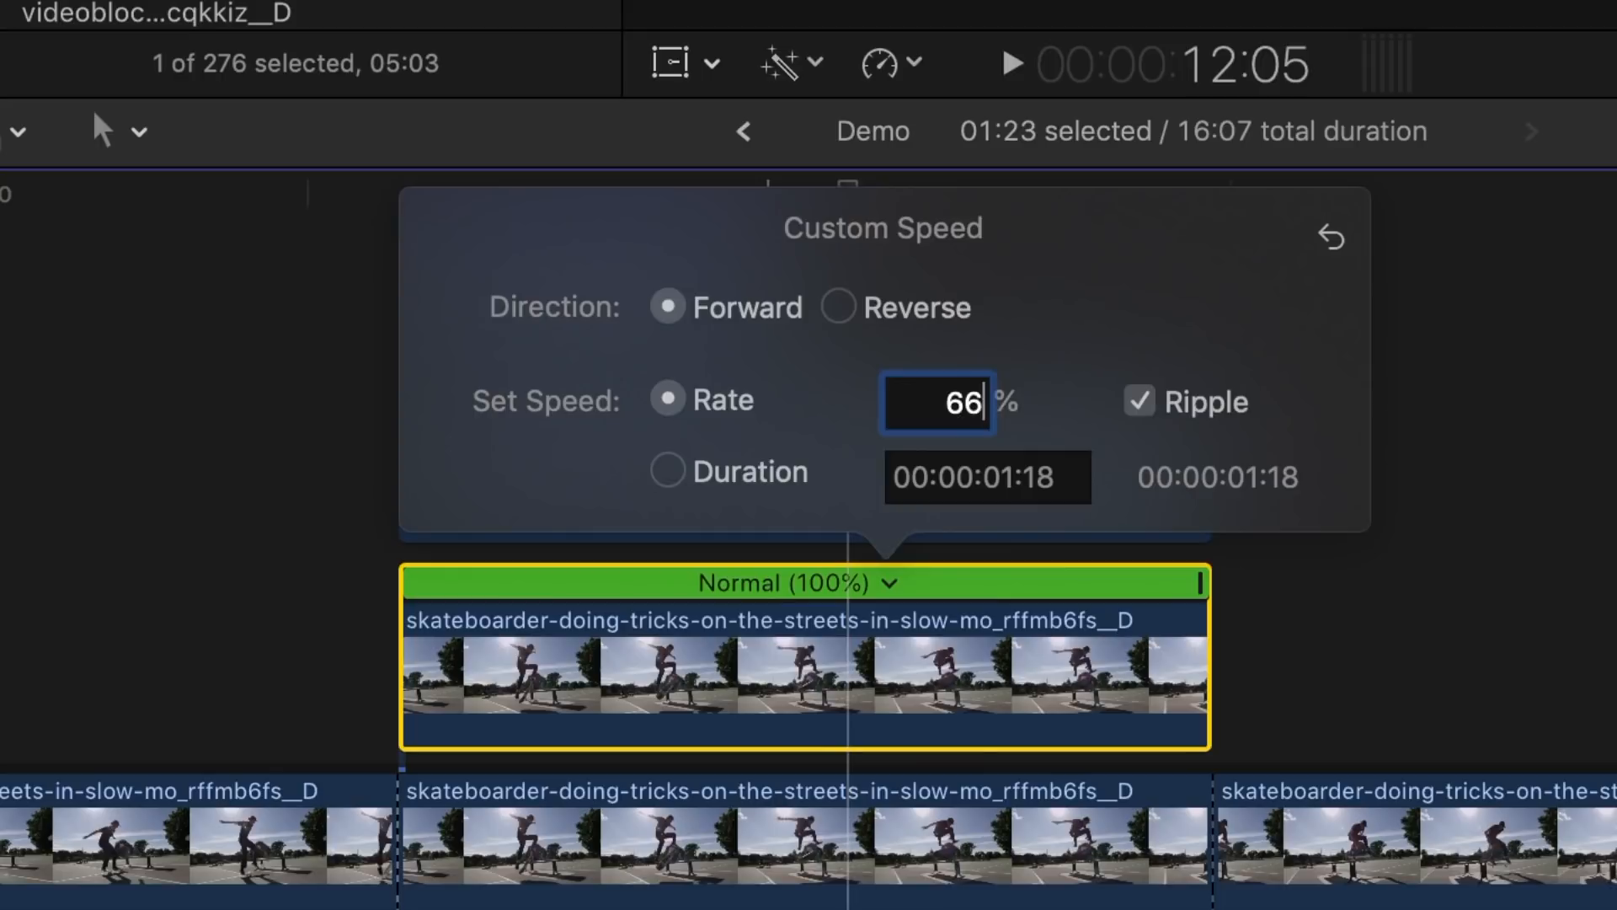
key("Return")
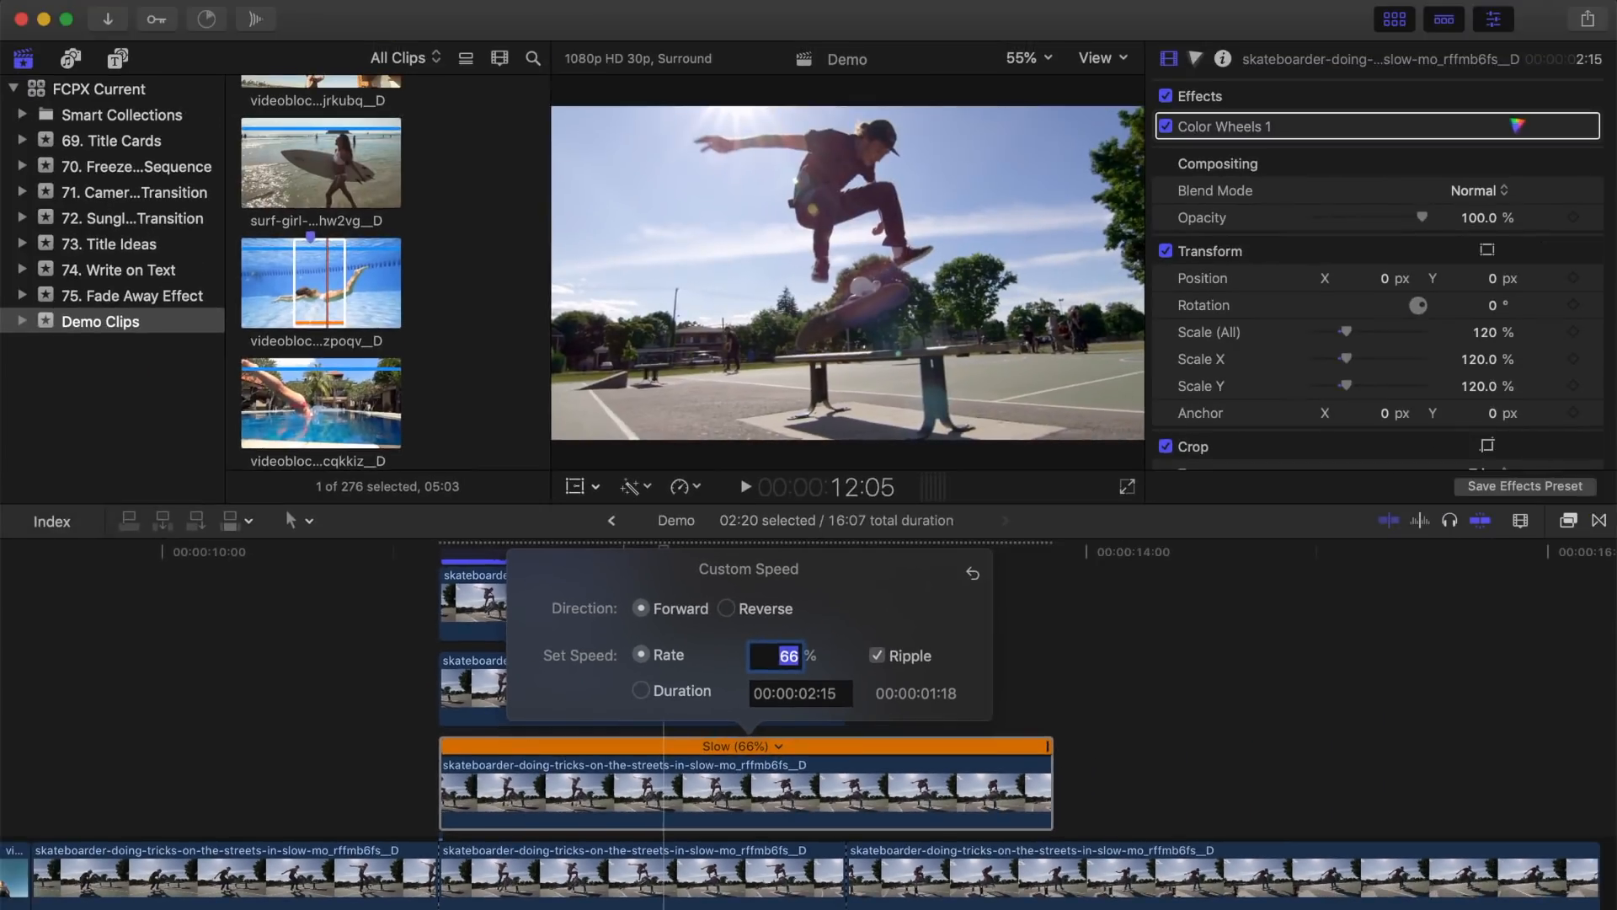
left_click(352, 745)
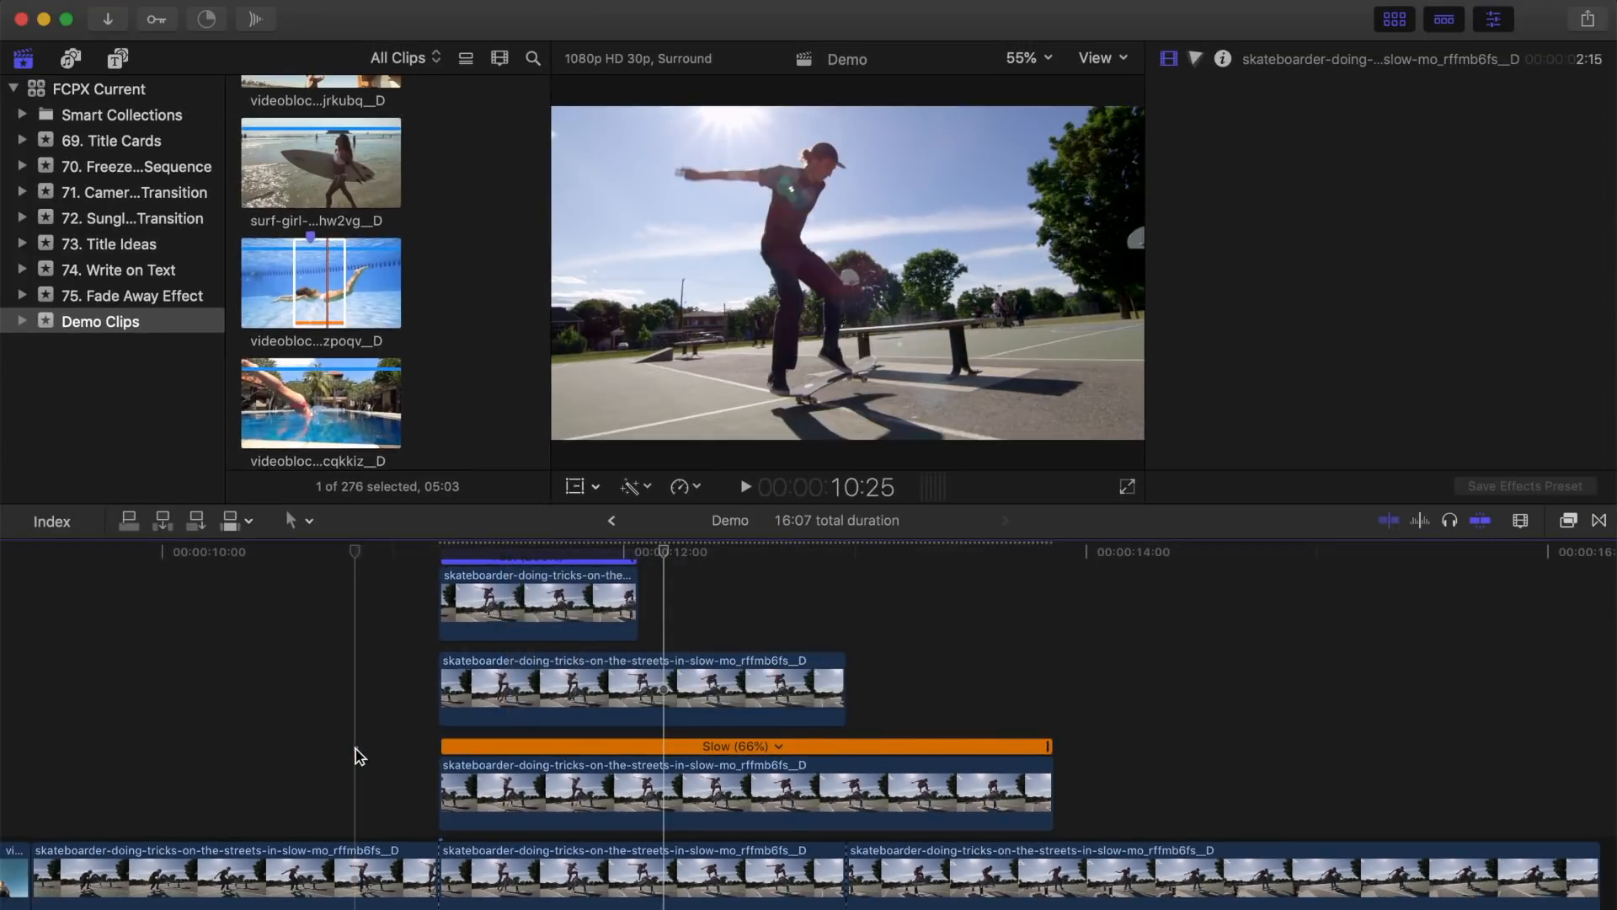
- Add the default transition to the end of each of the three stacked skateboarder copies, and play the effect in full screen
left_click(1034, 788)
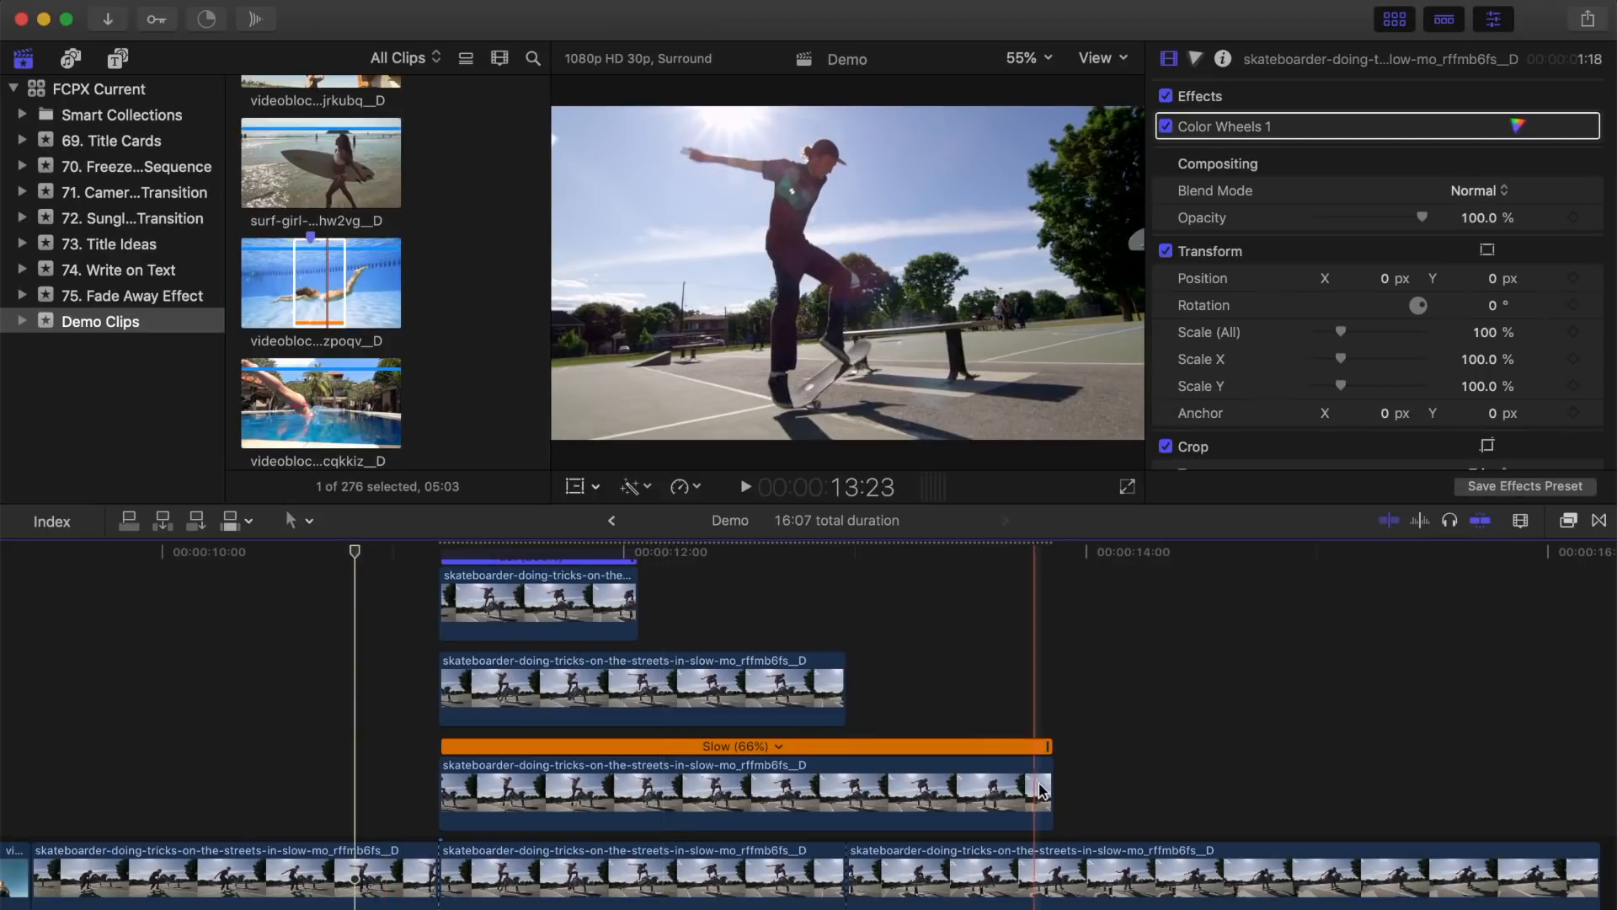
left_click(1047, 787)
key("super+t")
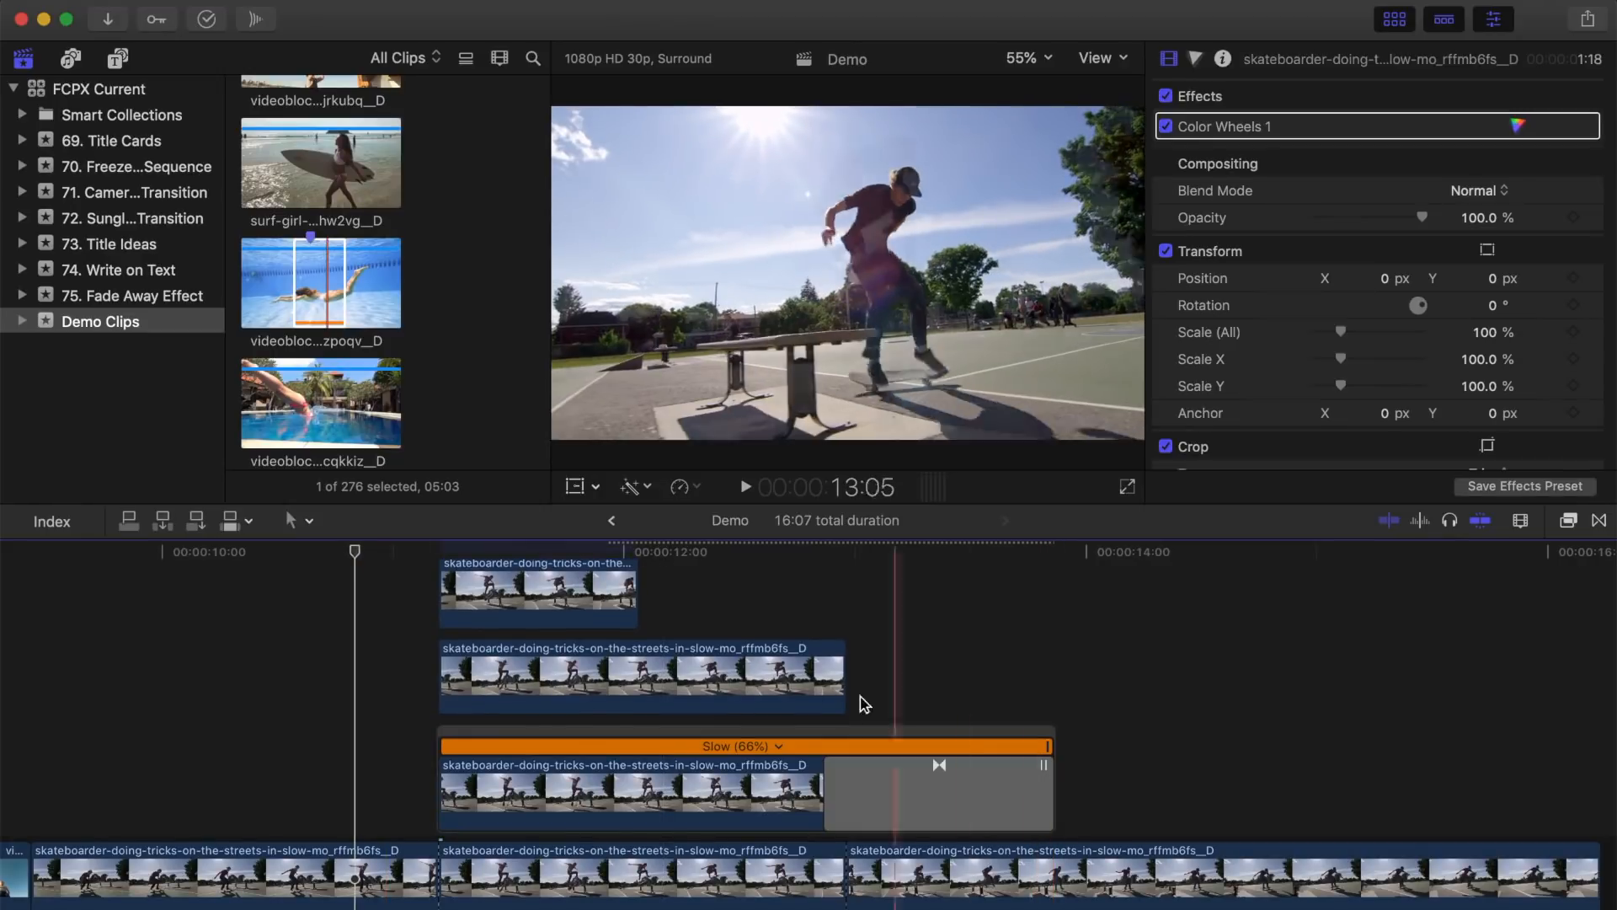
left_click(841, 688)
key("super+t")
left_click(635, 594)
key("super+t")
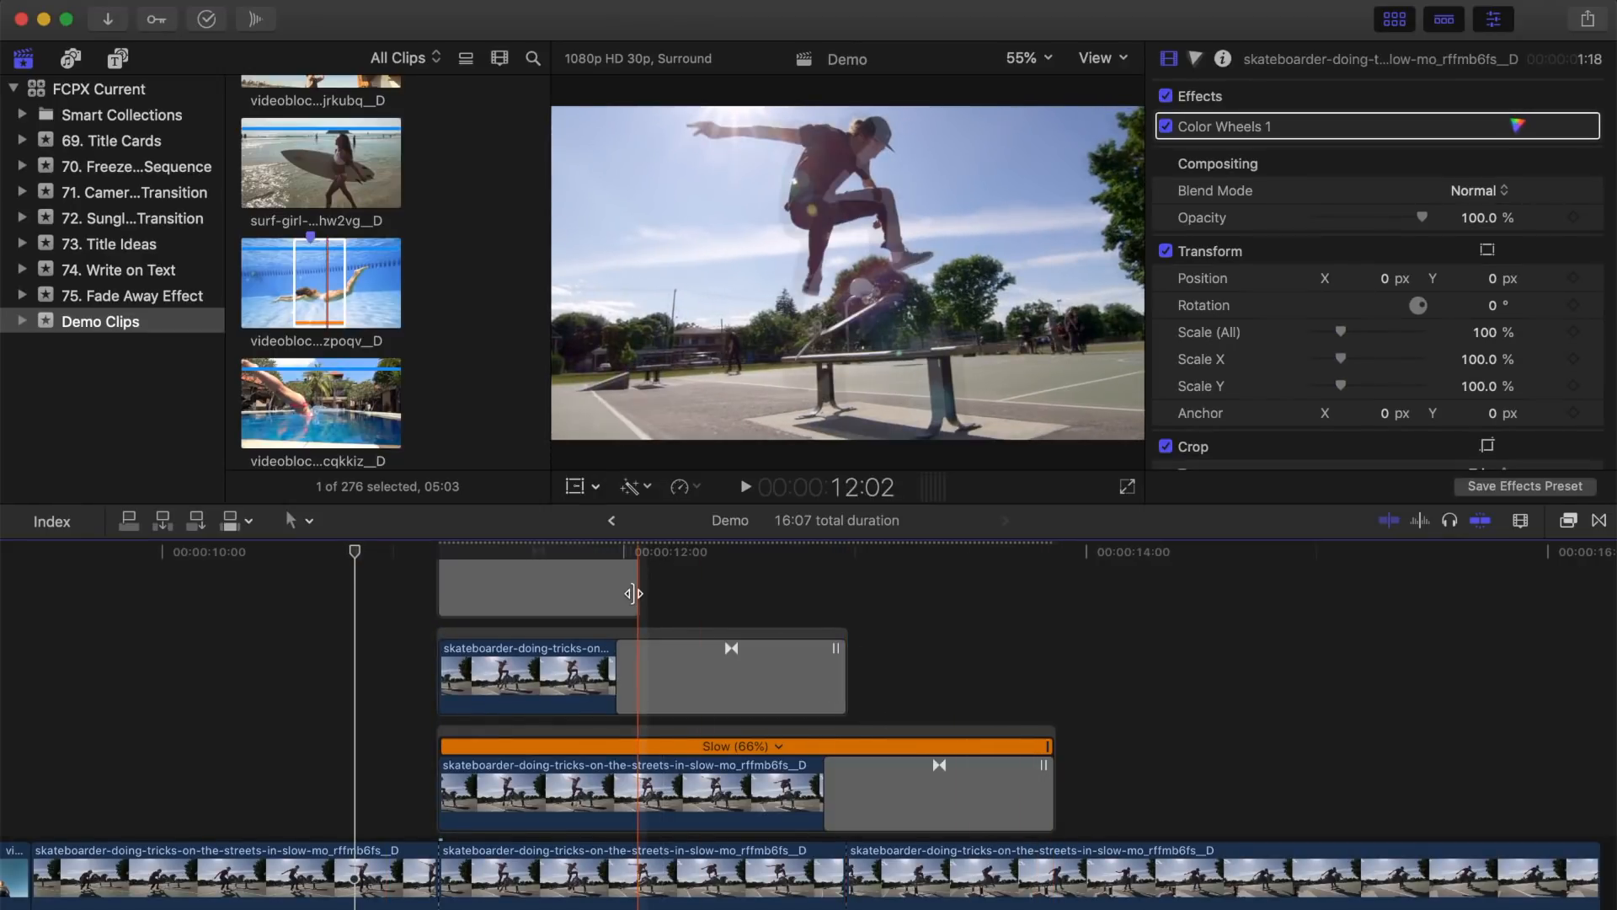
key("super+minus")
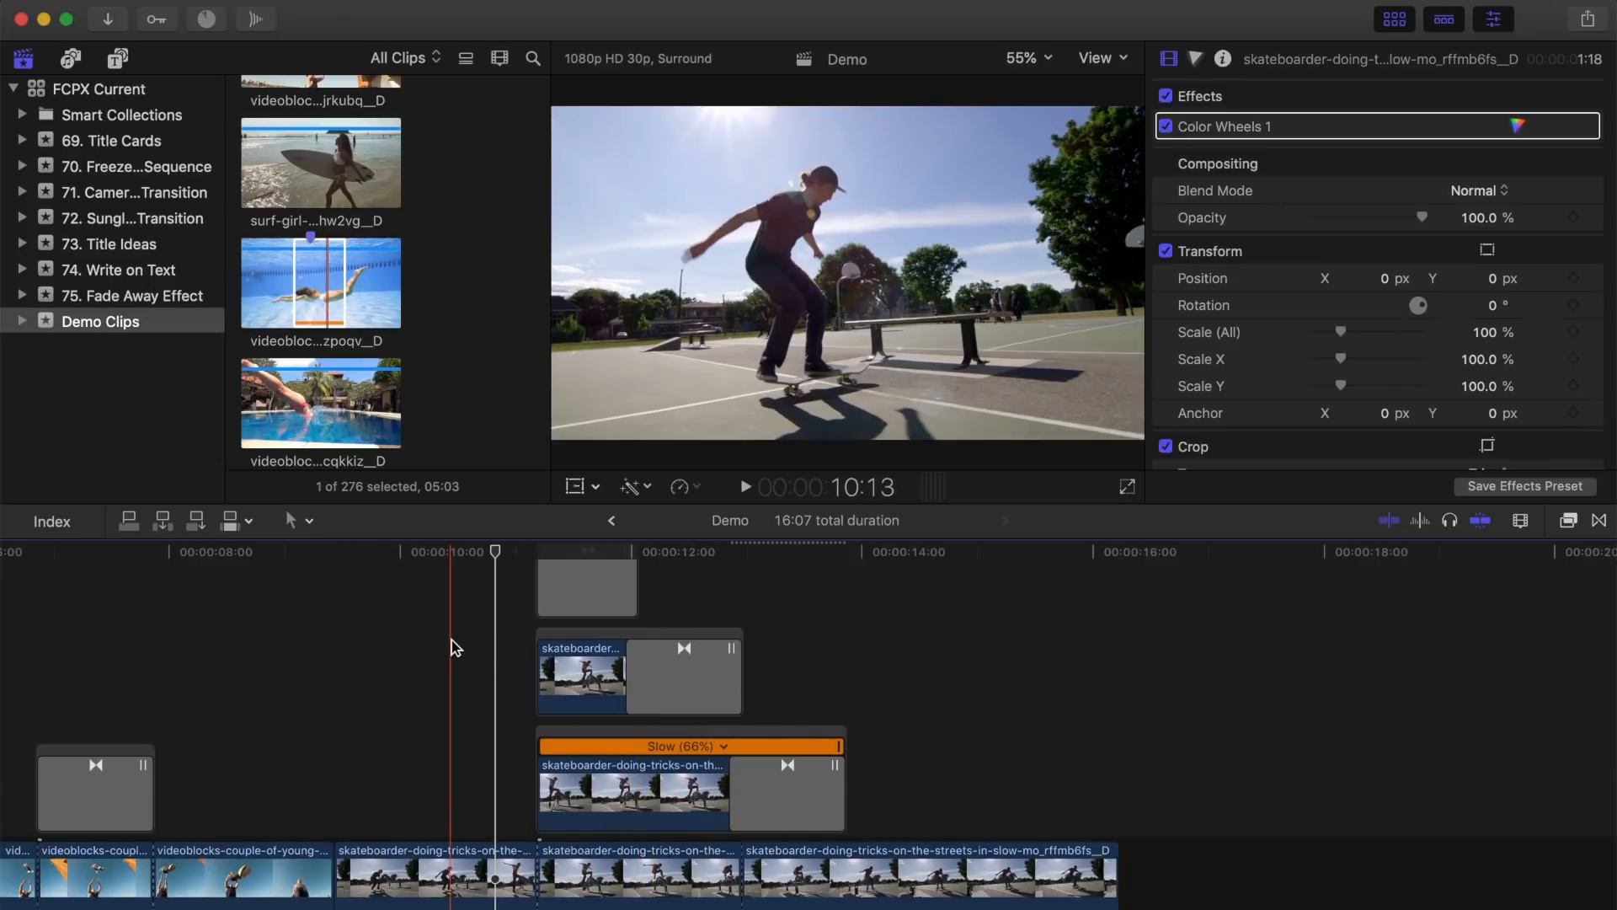
key("shift+super+f")
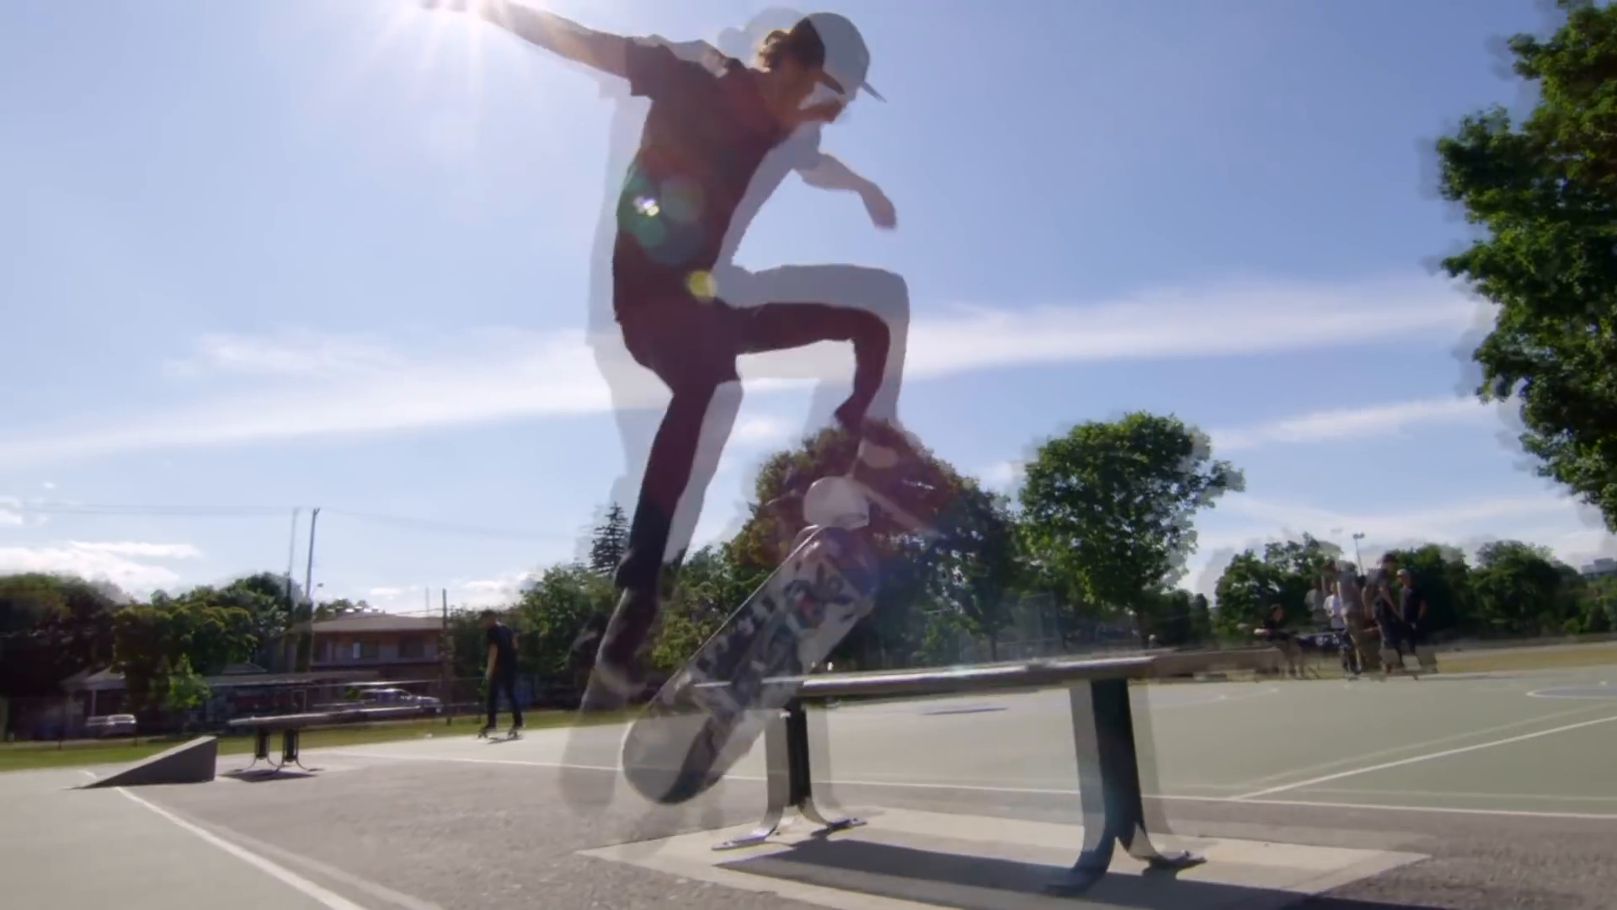